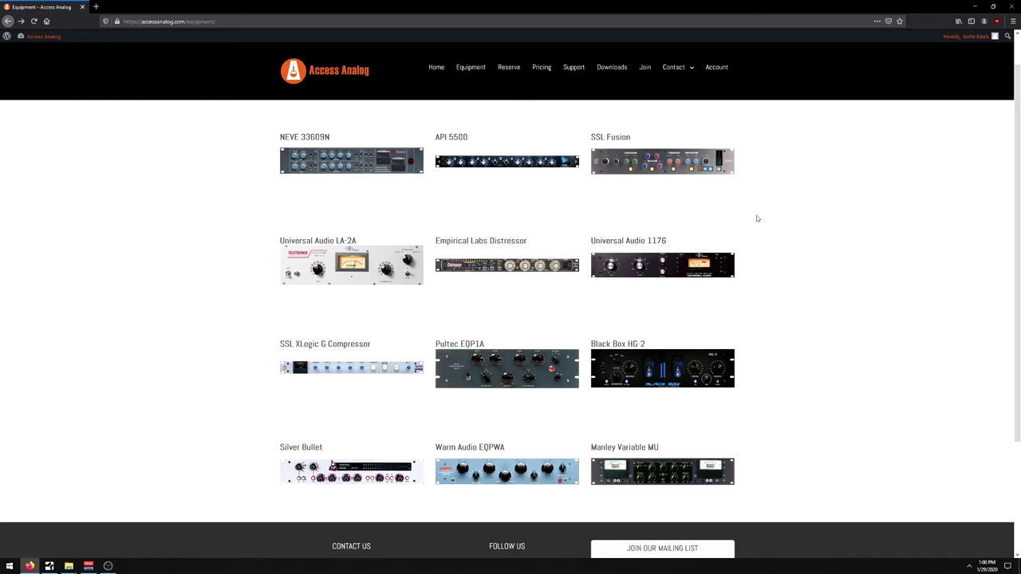
- Review the hardware units on the Access Analog equipment page and the "How It Works" overview on its home page
{"action": "scroll", "coordinate": [1018, 229], "scroll_direction": "down", "scroll_amount": 1}
{"action": "left_click_drag", "start_coordinate": [1018, 229], "coordinate": [1020, 203]}
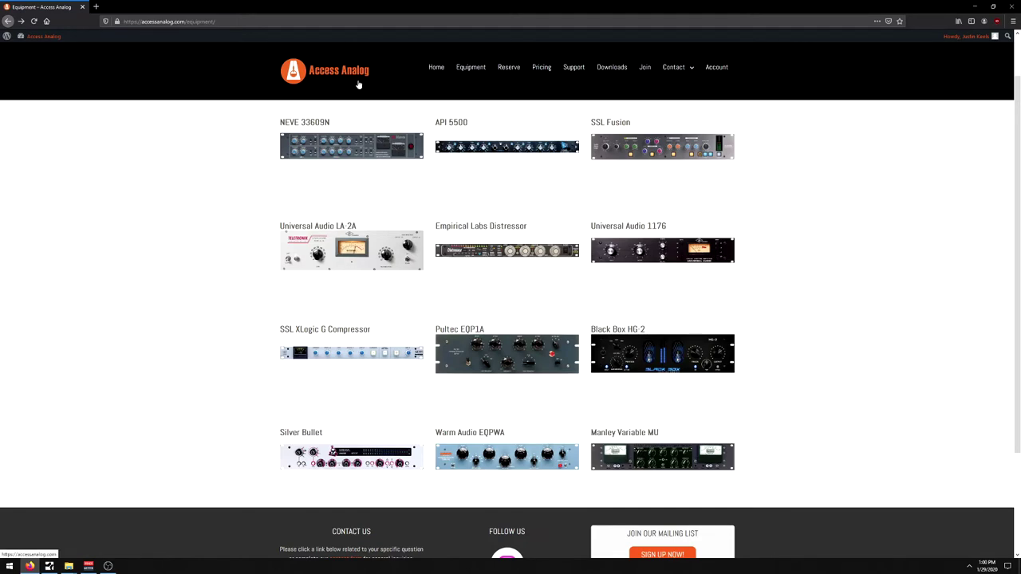
{"action": "left_click", "coordinate": [327, 77]}
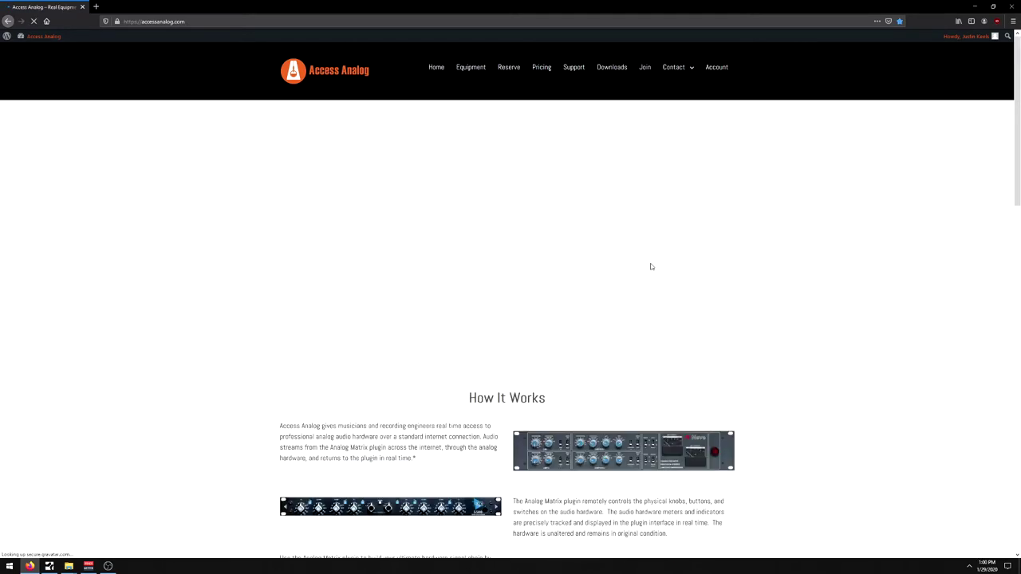
{"action": "scroll", "coordinate": [585, 312], "scroll_direction": "down", "scroll_amount": 5}
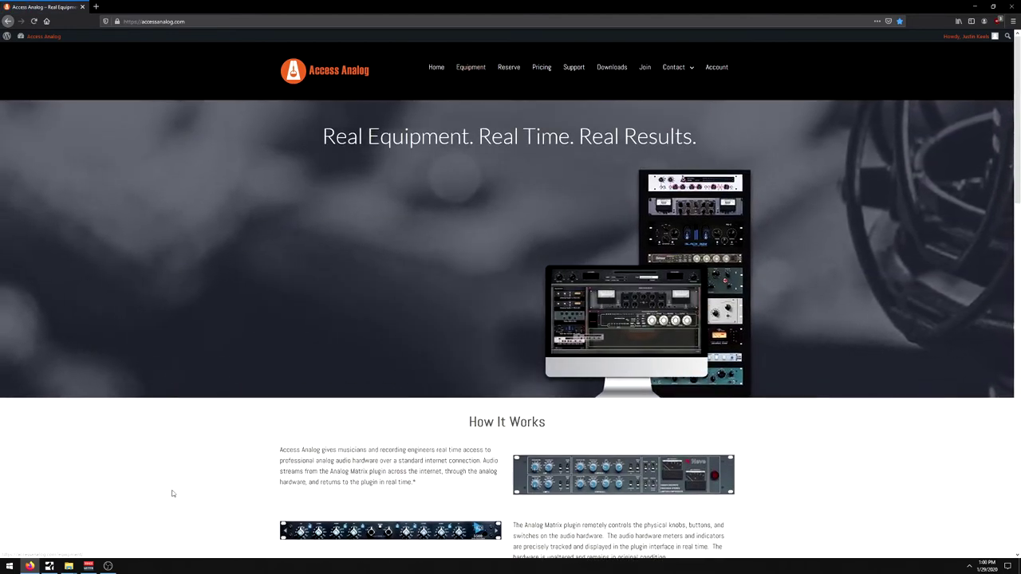
- Switch to Studio One and listen to the looped section of the unprocessed track
{"action": "left_click", "coordinate": [49, 566]}
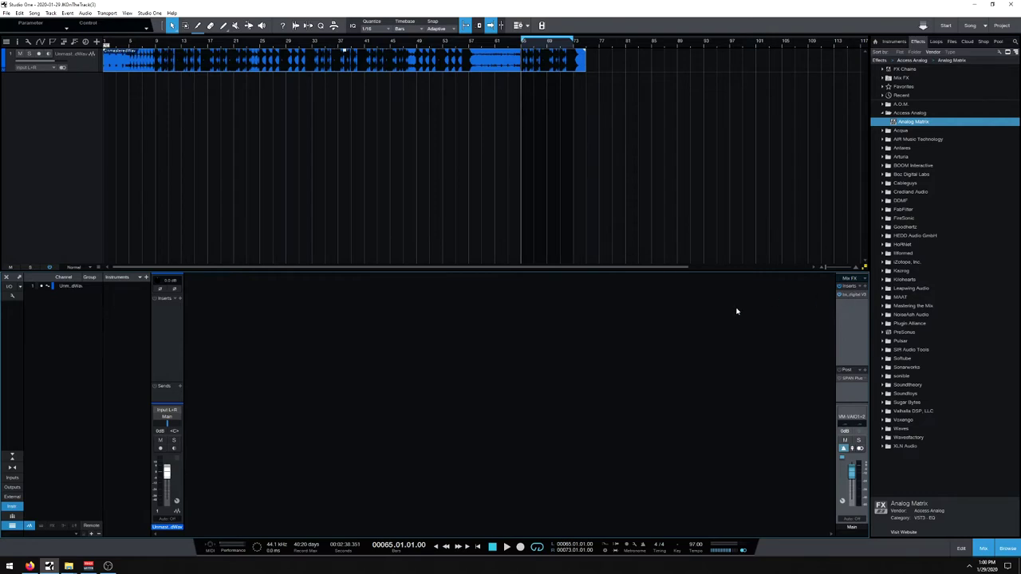
{"action": "left_click", "coordinate": [506, 547]}
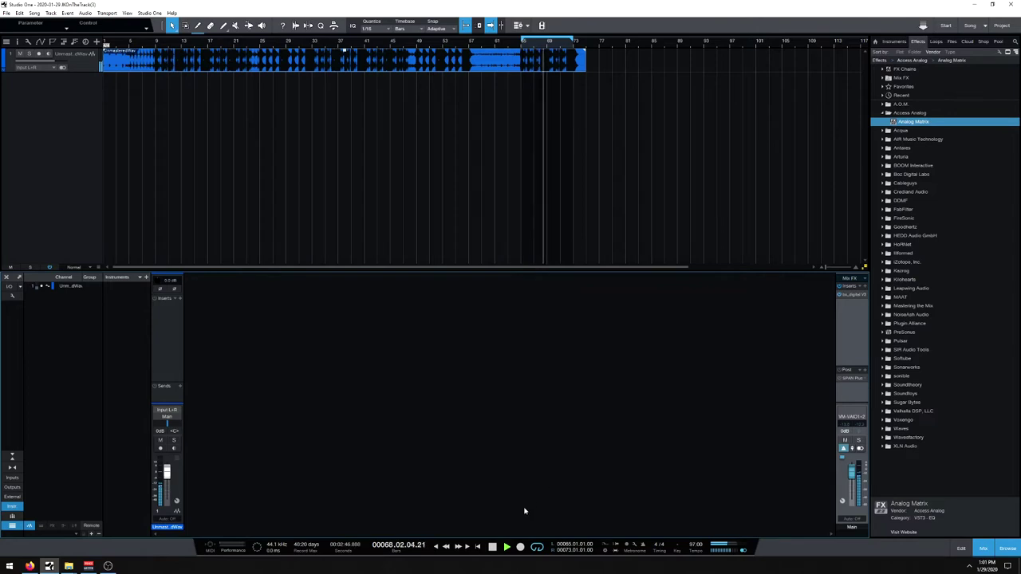
{"action": "left_click", "coordinate": [493, 547]}
{"action": "left_click", "coordinate": [493, 547]}
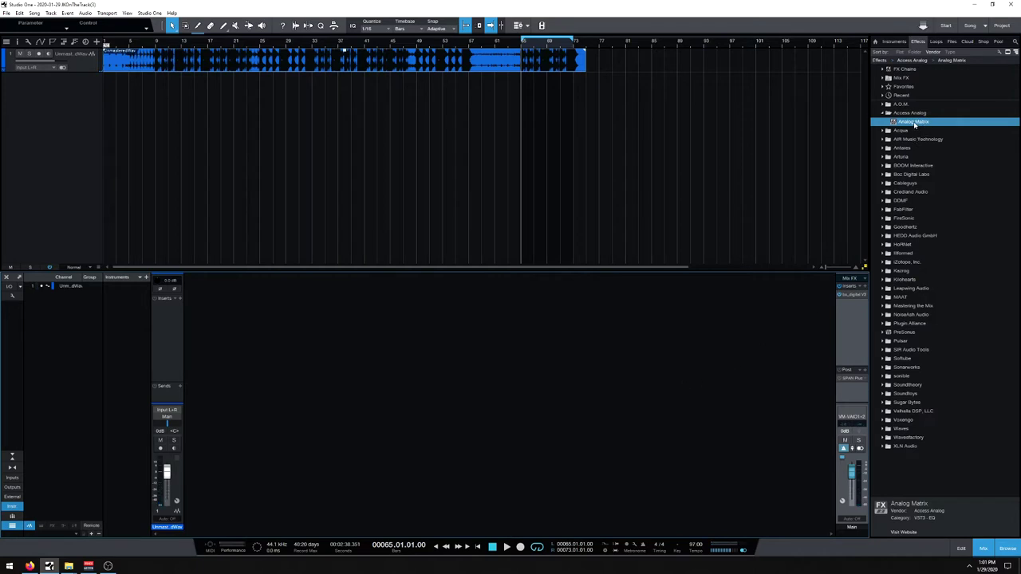
- Insert the Analog Matrix effect on the Main output and connect it to the Access Analog server
{"action": "left_click_drag", "start_coordinate": [915, 124], "coordinate": [847, 317]}
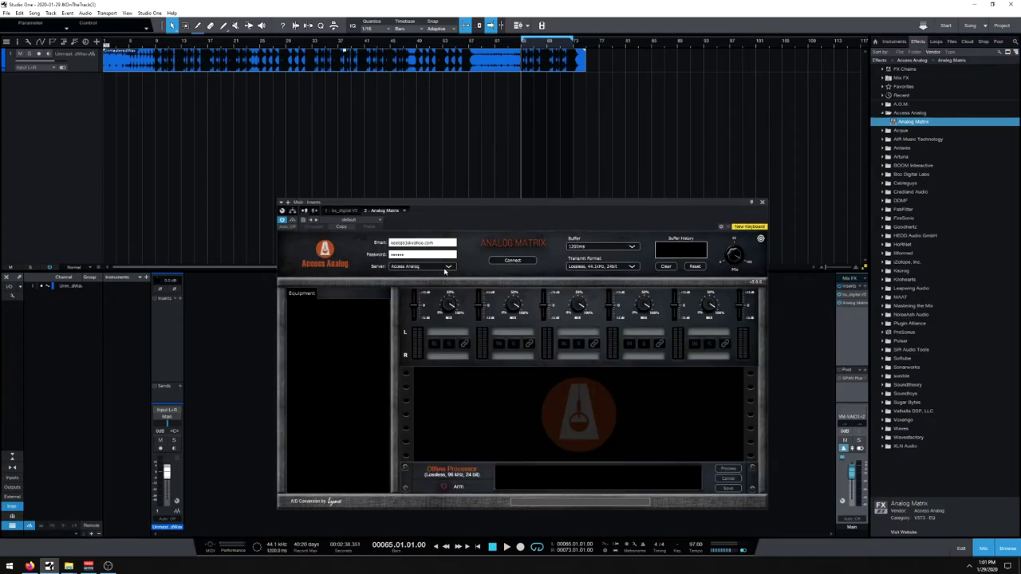
{"action": "left_click", "coordinate": [512, 261]}
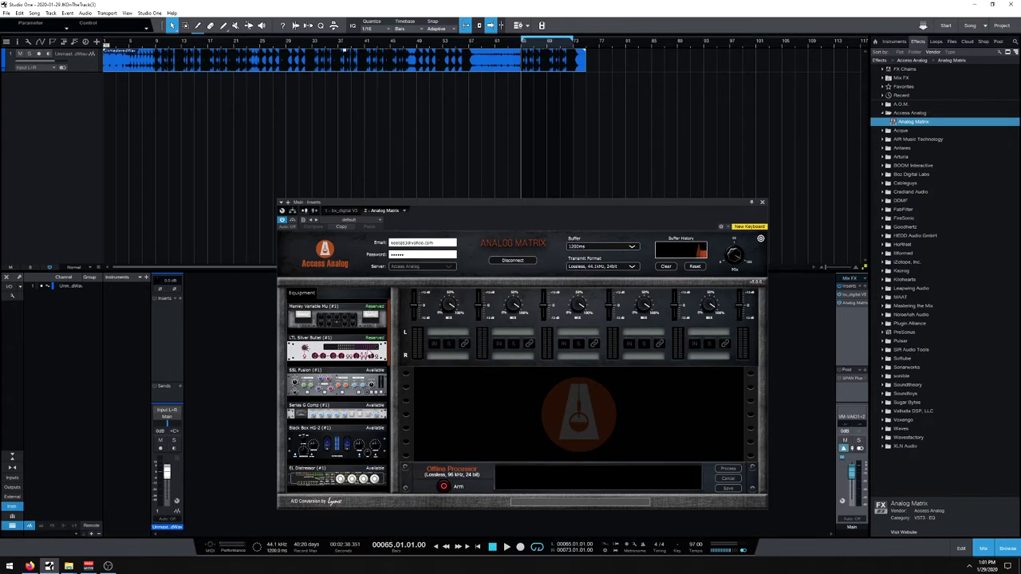
{"action": "left_click_drag", "start_coordinate": [581, 205], "coordinate": [551, 180]}
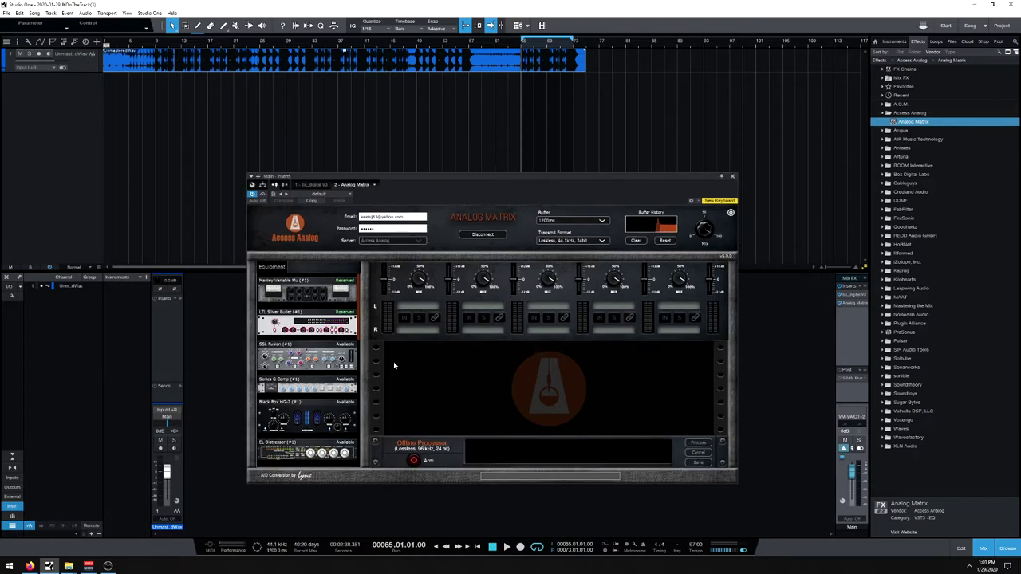
- Load the Manley Variable Mu into the first rack slot and compare the looped playback with and without the plugin bypassed
{"action": "left_click_drag", "start_coordinate": [289, 281], "coordinate": [415, 317]}
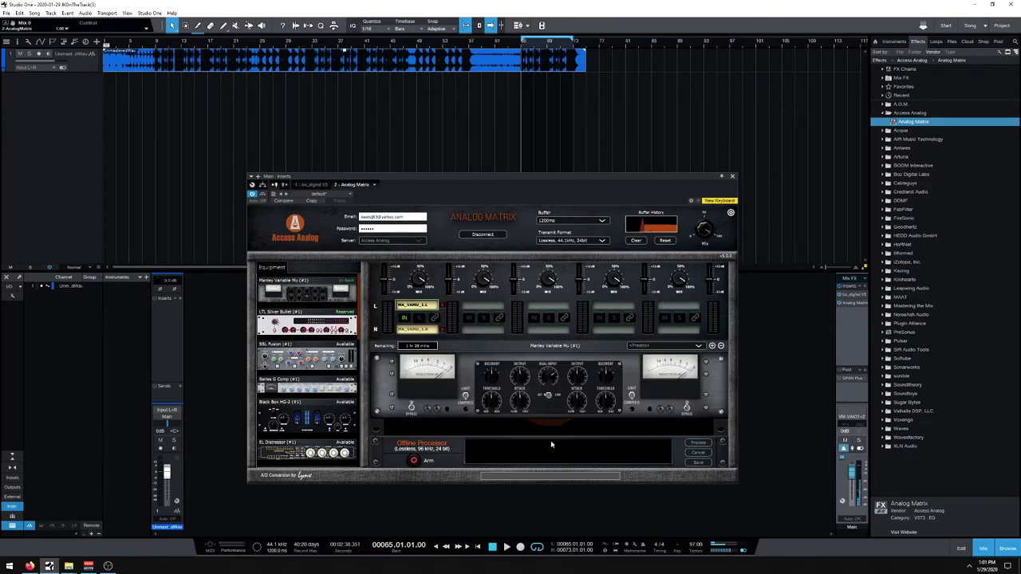
{"action": "left_click", "coordinate": [505, 547]}
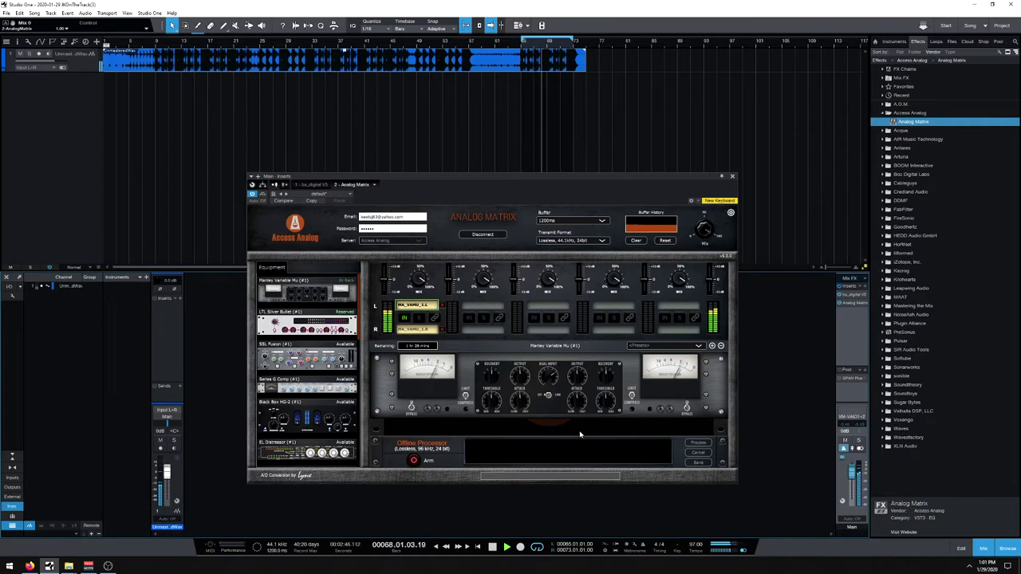
{"action": "left_click", "coordinate": [263, 195]}
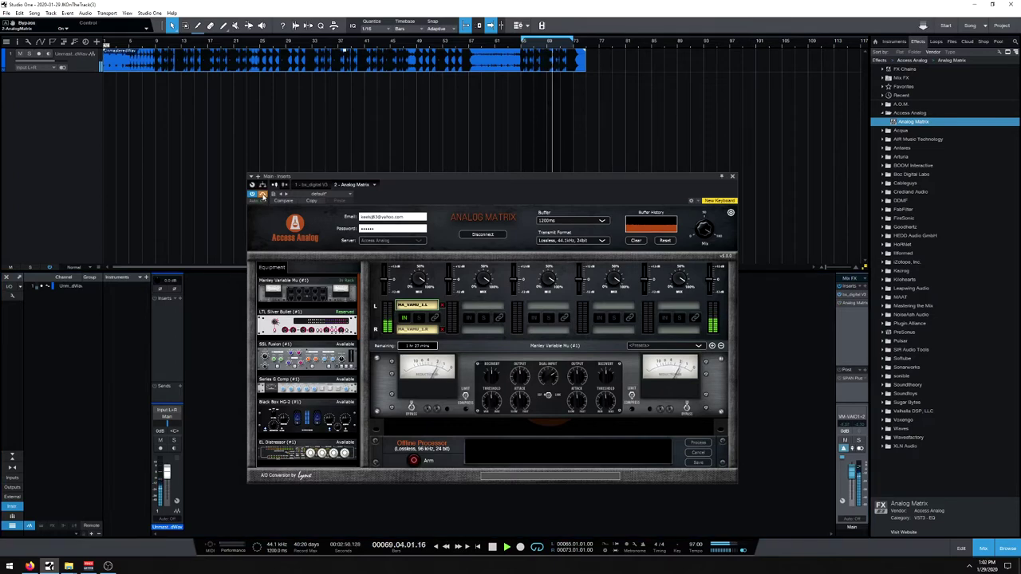
{"action": "left_click", "coordinate": [263, 195]}
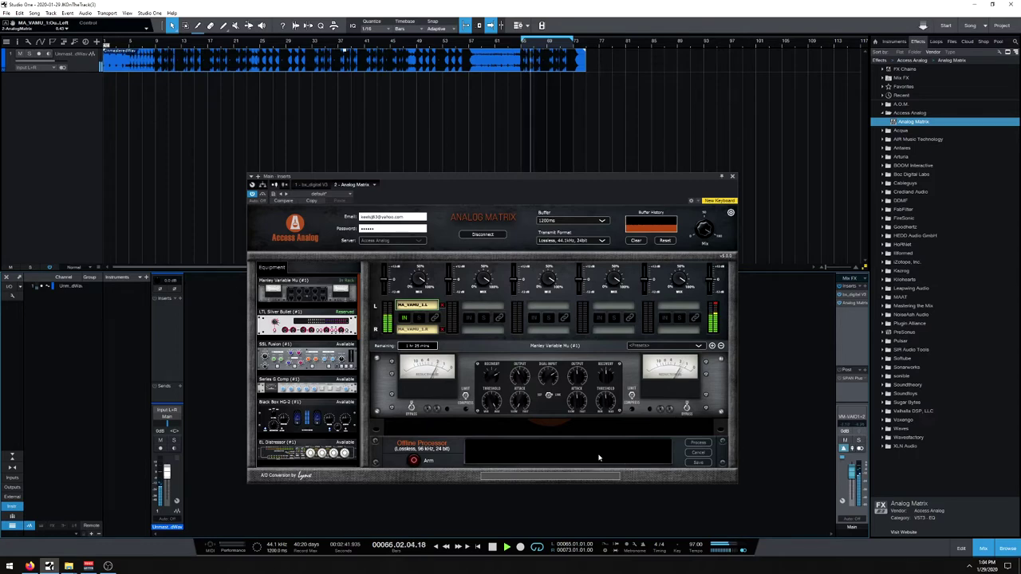
- View the available presets for the Manley Variable Mu without loading one
{"action": "left_click", "coordinate": [698, 347]}
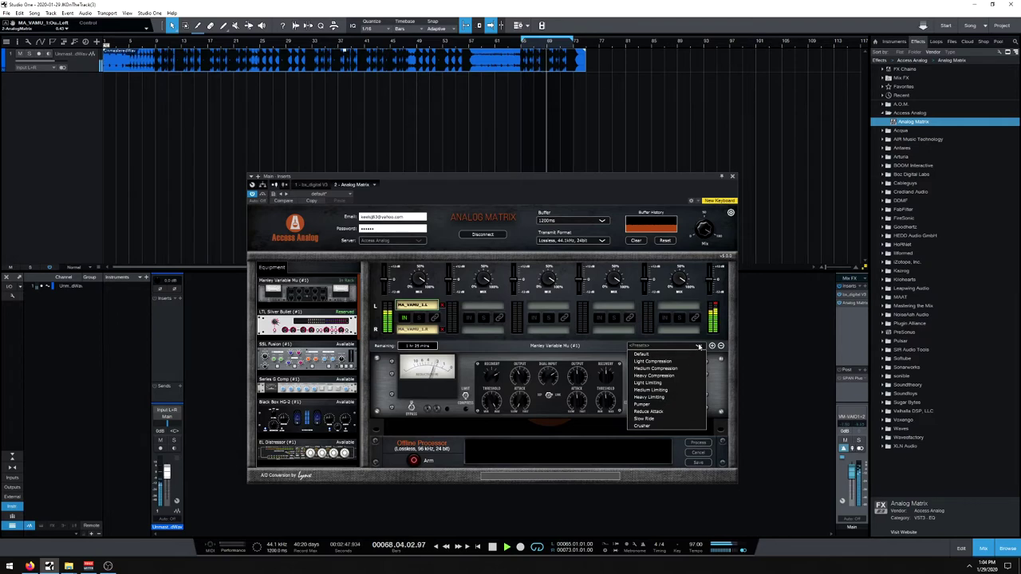
{"action": "left_click", "coordinate": [698, 346]}
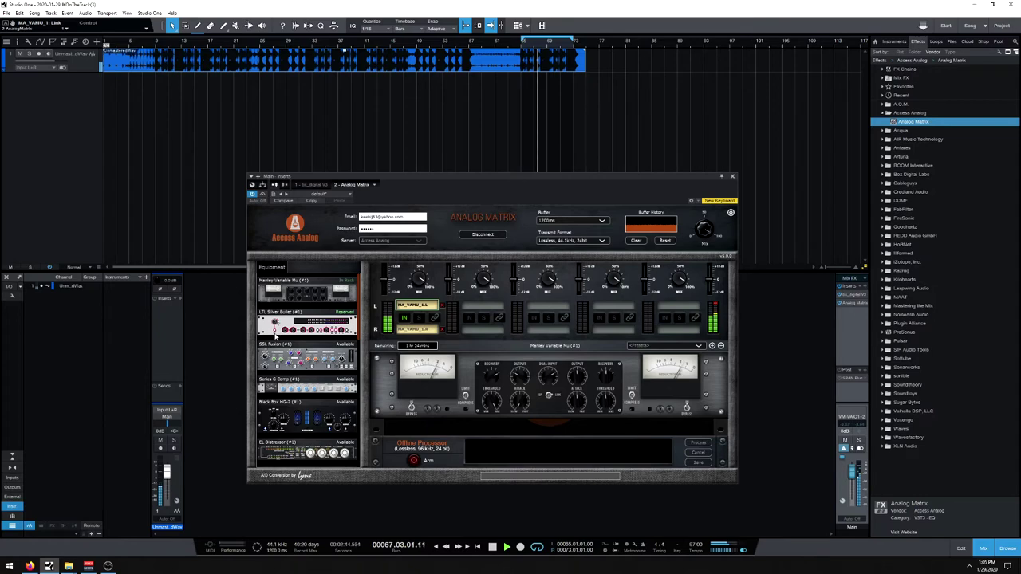
- Load the LTL Silver Bullet into the second rack slot and use the slots' solo switches to compare both units
{"action": "left_click_drag", "start_coordinate": [306, 322], "coordinate": [472, 316]}
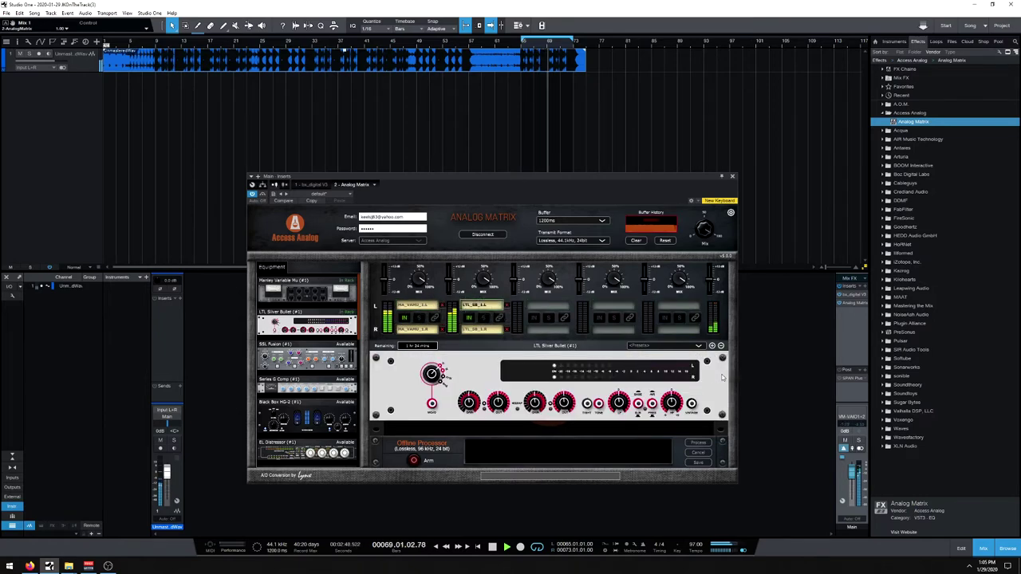
{"action": "left_click", "coordinate": [420, 310]}
{"action": "left_click", "coordinate": [472, 307]}
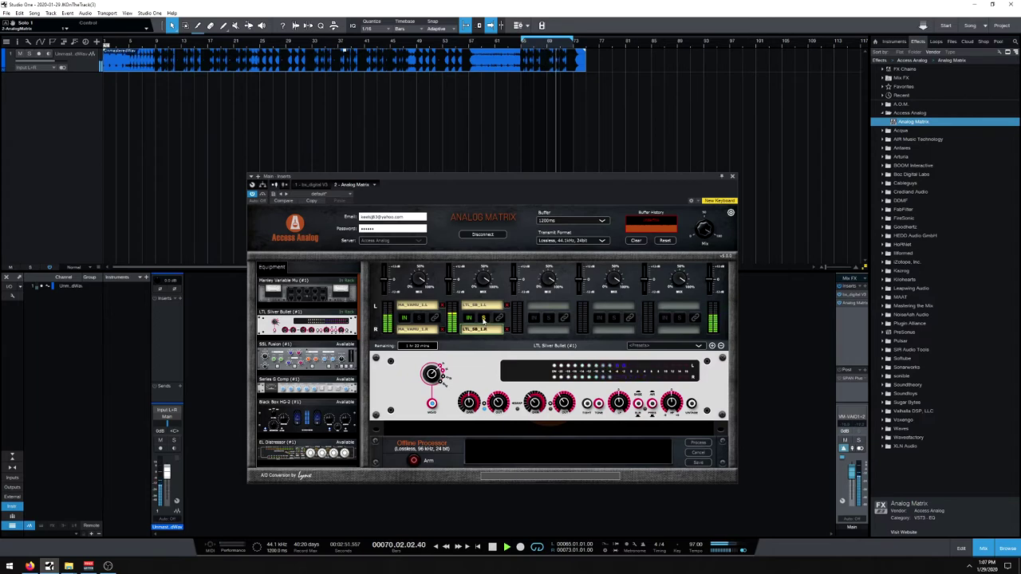
{"action": "left_click", "coordinate": [420, 319]}
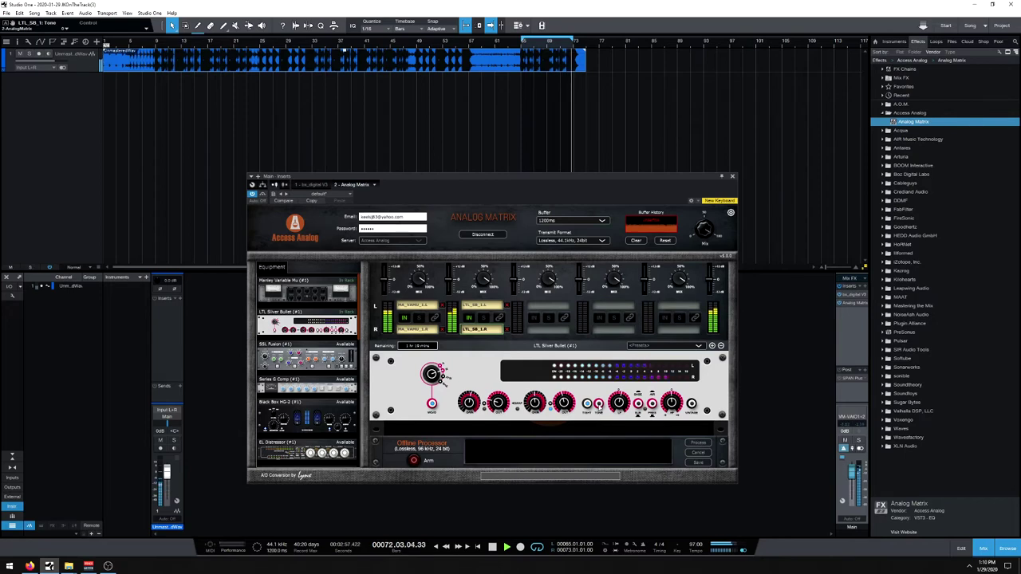
- Set the Analog Matrix buffer to 1800ms
{"action": "left_click", "coordinate": [571, 220]}
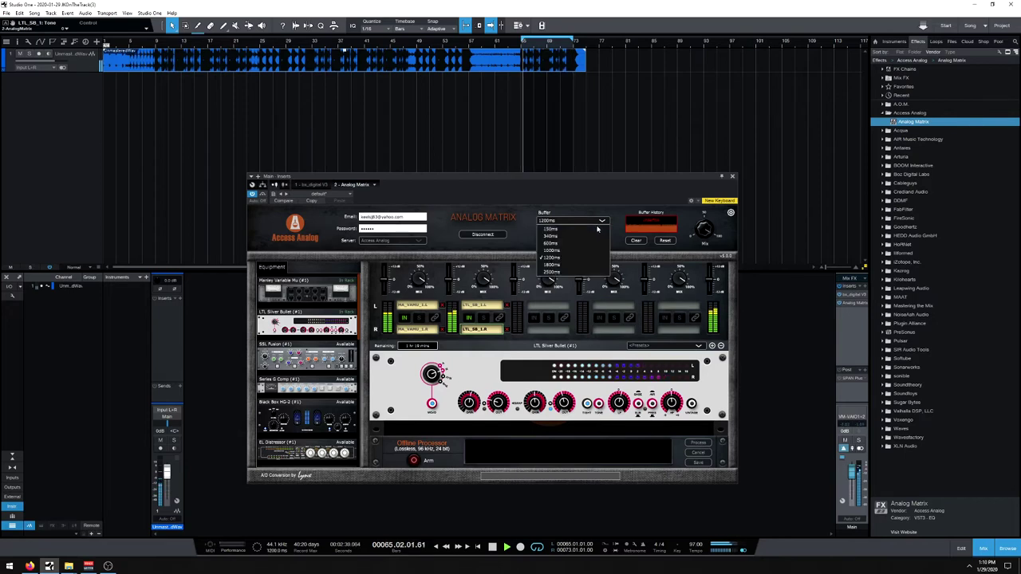
{"action": "left_click", "coordinate": [554, 268]}
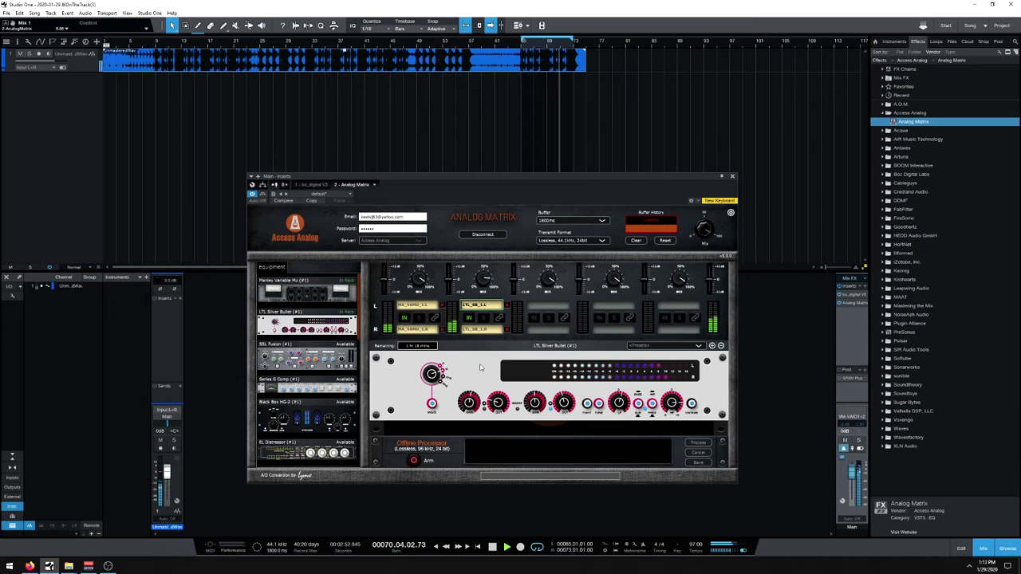
- Compare the sound with the Silver Bullet and Variable Mu switched in and out, and revisit each unit's controls
{"action": "left_click", "coordinate": [472, 320]}
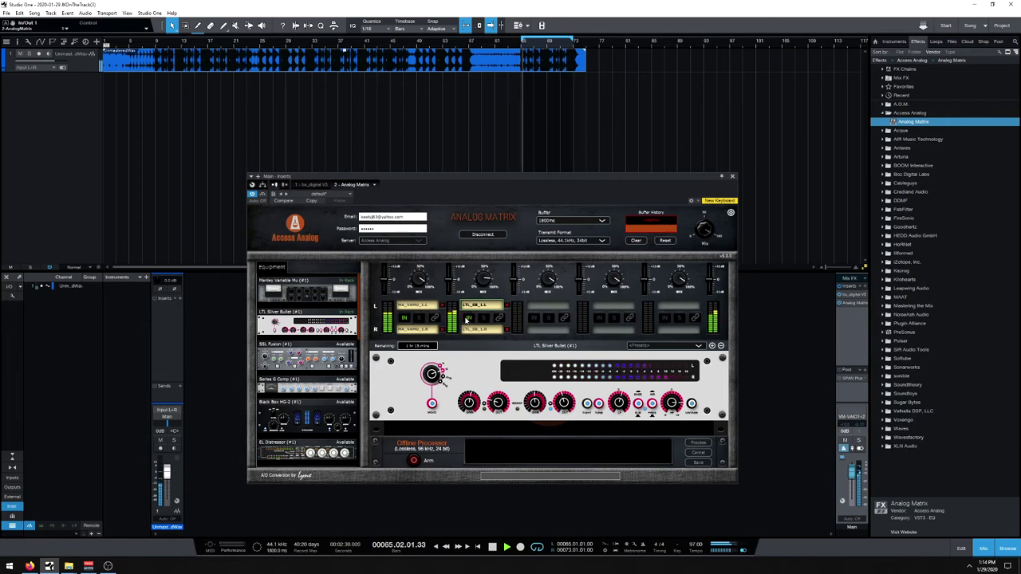
{"action": "left_click", "coordinate": [403, 318]}
{"action": "left_click", "coordinate": [415, 305]}
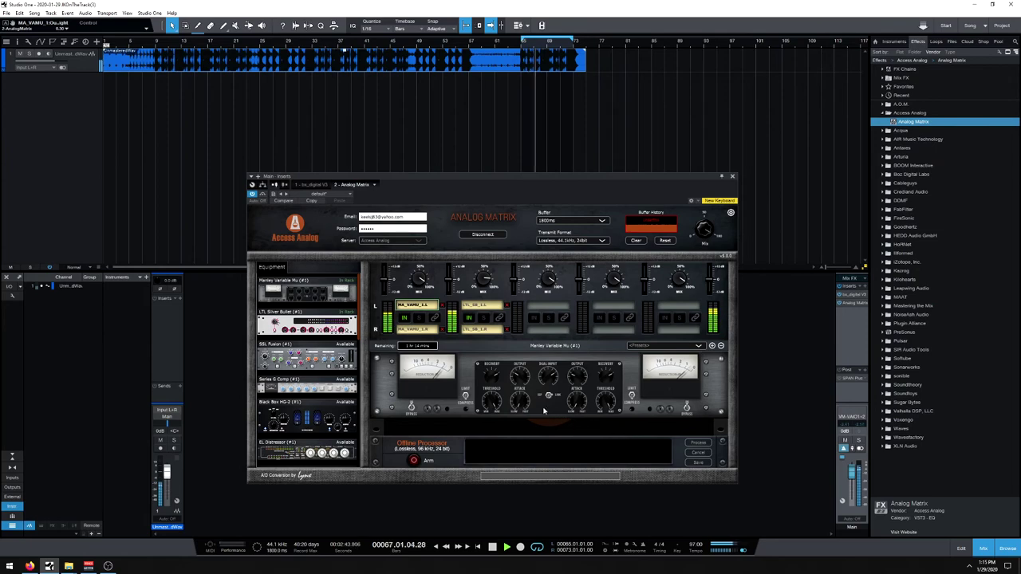
{"action": "left_click", "coordinate": [481, 305]}
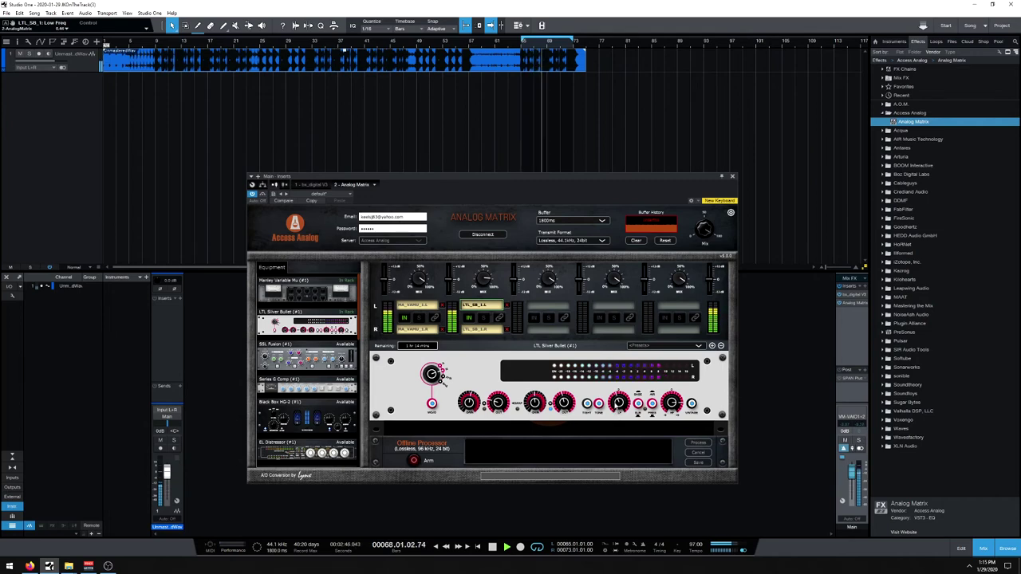
- Load the Analyzer preset from the JKMixing bank in SPAN Plus on the Main output and check the mix's spectrum
{"action": "left_click_drag", "start_coordinate": [709, 172], "coordinate": [805, 150]}
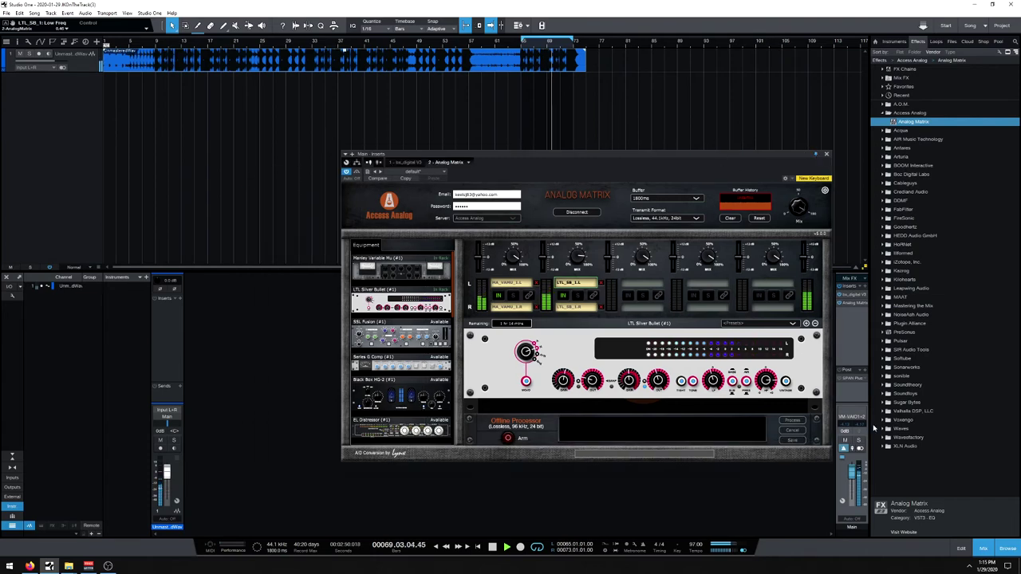
{"action": "left_click", "coordinate": [850, 377]}
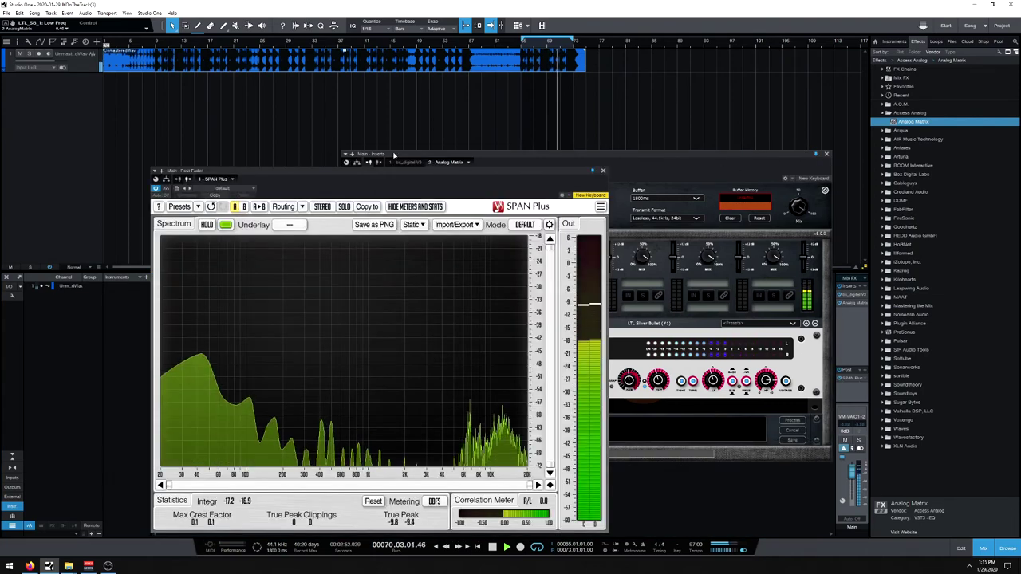
{"action": "left_click_drag", "start_coordinate": [388, 172], "coordinate": [255, 166]}
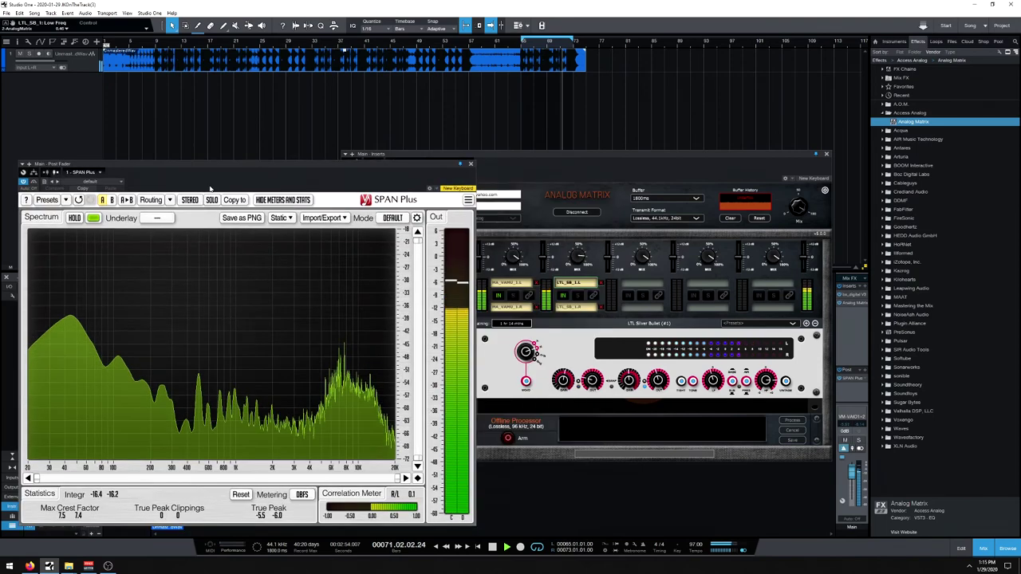
{"action": "left_click", "coordinate": [44, 200]}
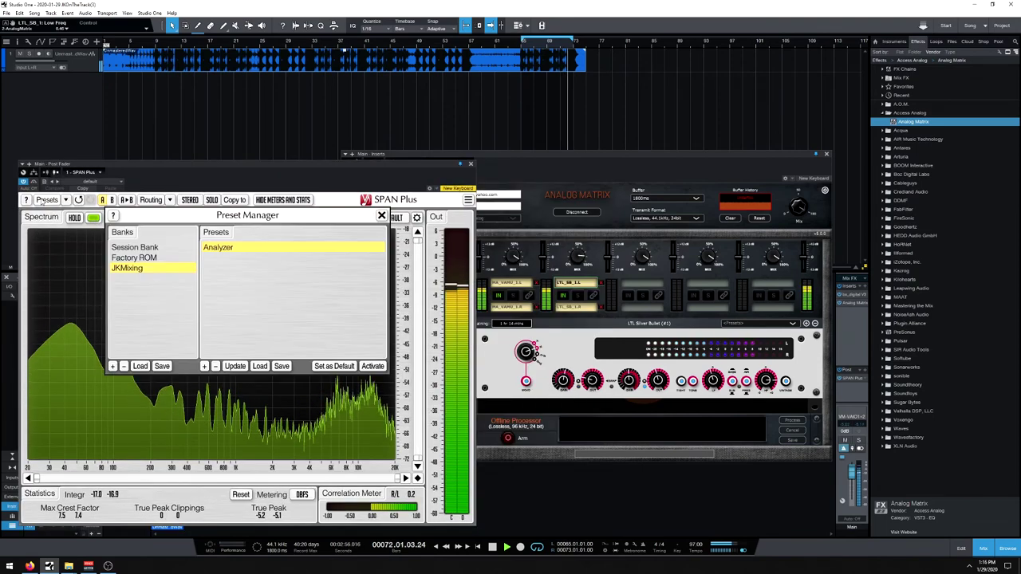
{"action": "left_click", "coordinate": [152, 365]}
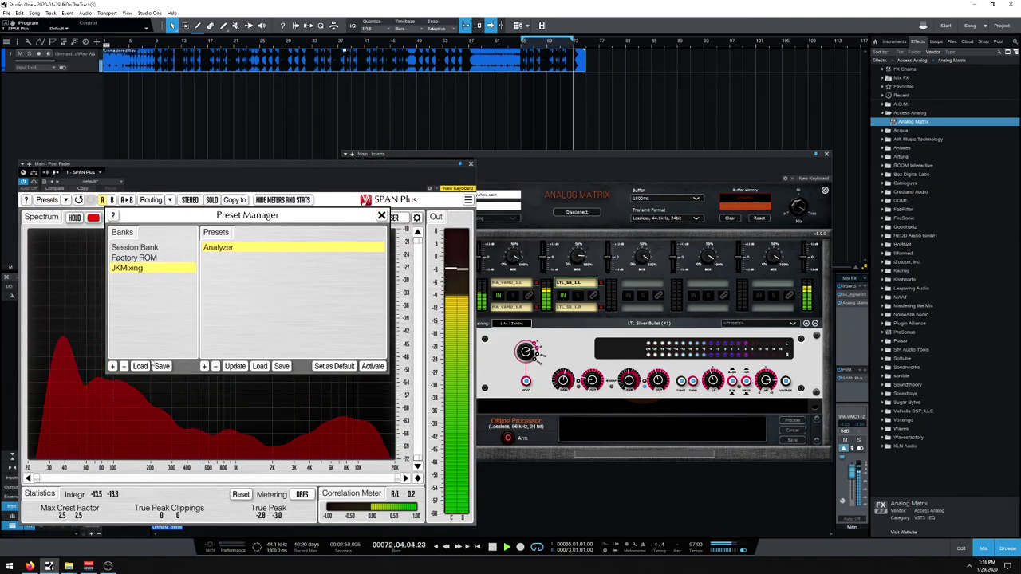
{"action": "left_click", "coordinate": [382, 215]}
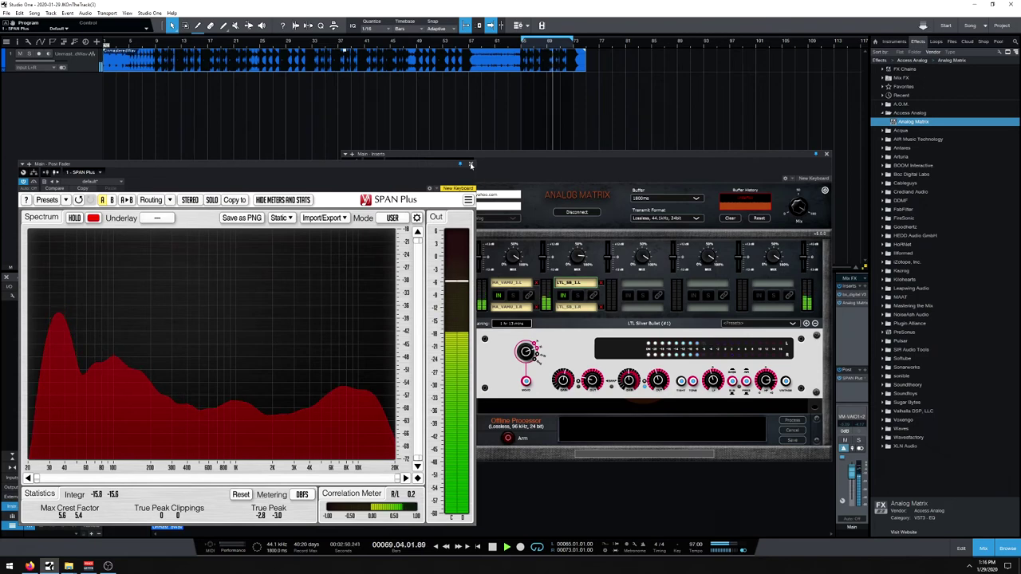
{"action": "left_click", "coordinate": [471, 165]}
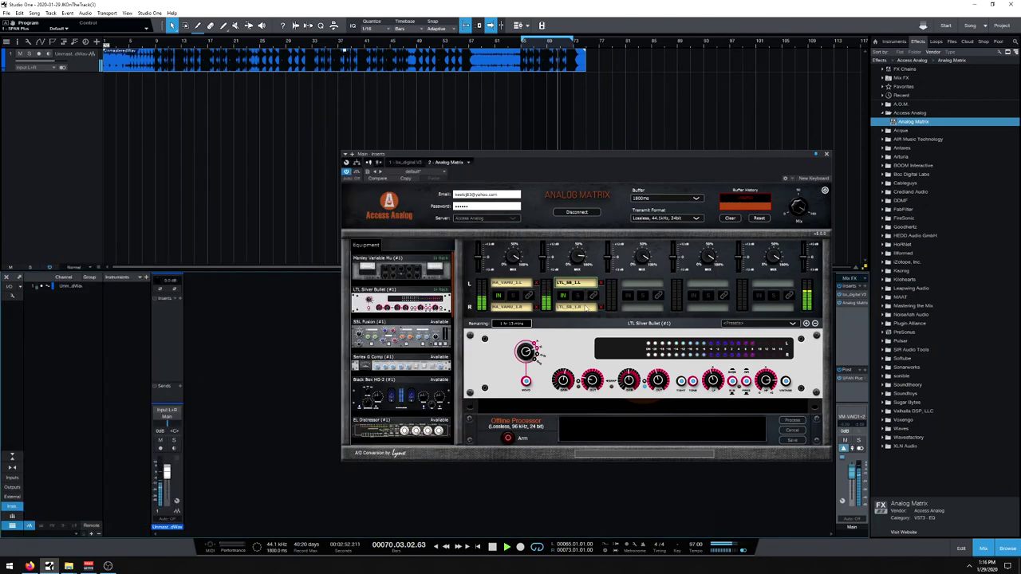
- Stop playback and extend the start of the loop range back to the beginning of the song
{"action": "left_click_drag", "start_coordinate": [603, 154], "coordinate": [564, 161]}
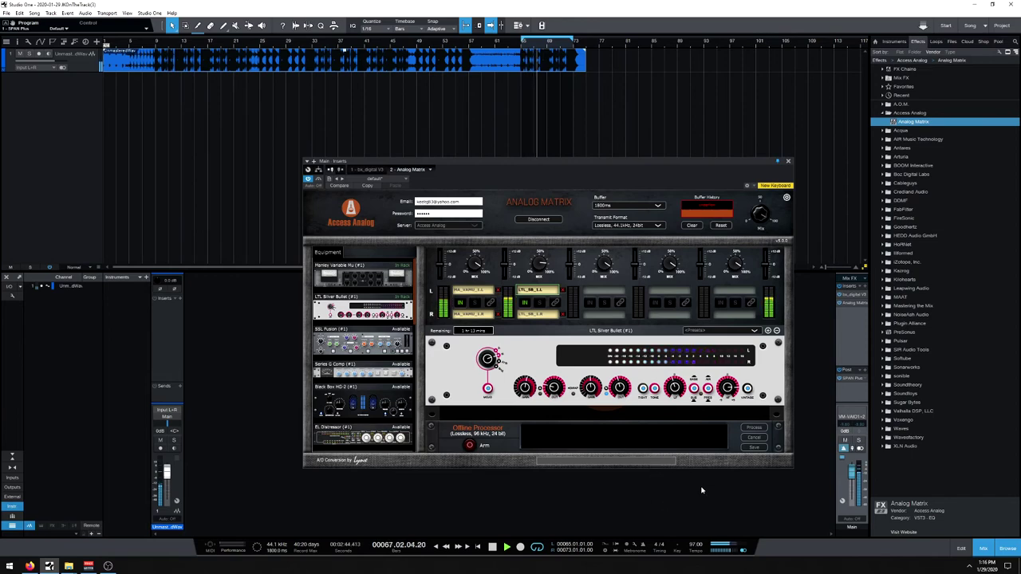
{"action": "left_click_drag", "start_coordinate": [557, 159], "coordinate": [568, 187]}
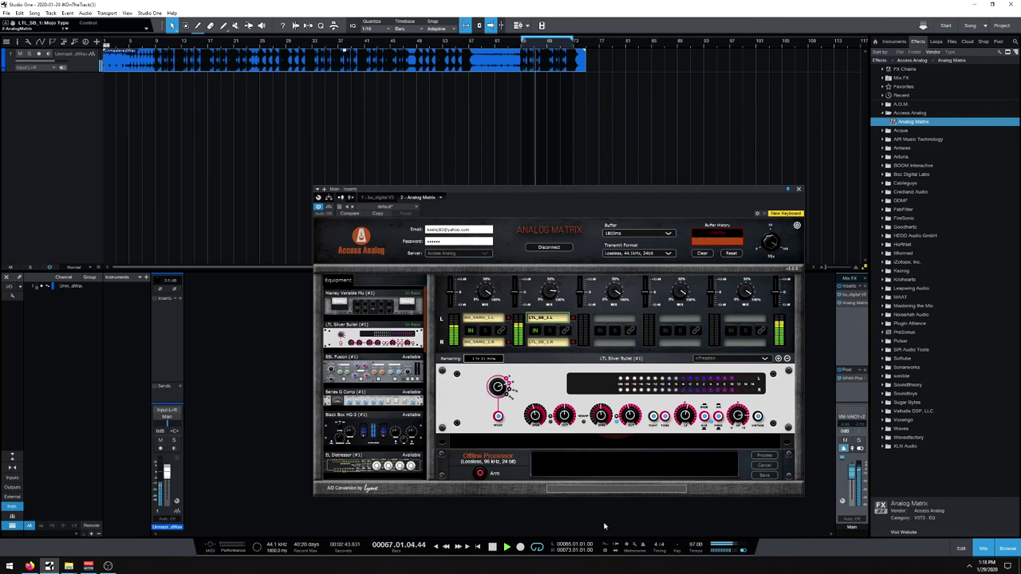
{"action": "left_click", "coordinate": [492, 547]}
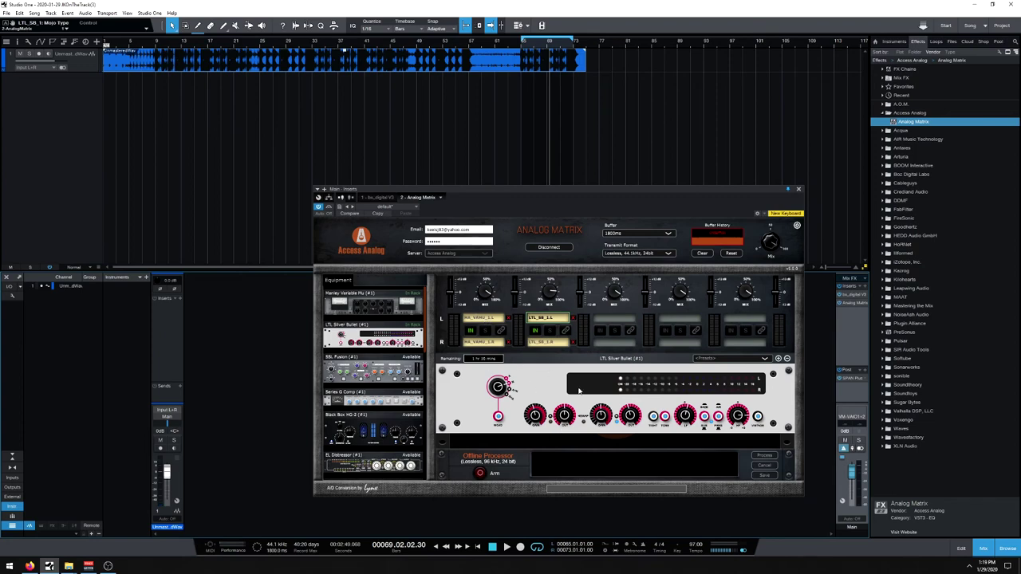
{"action": "left_click_drag", "start_coordinate": [692, 190], "coordinate": [670, 153]}
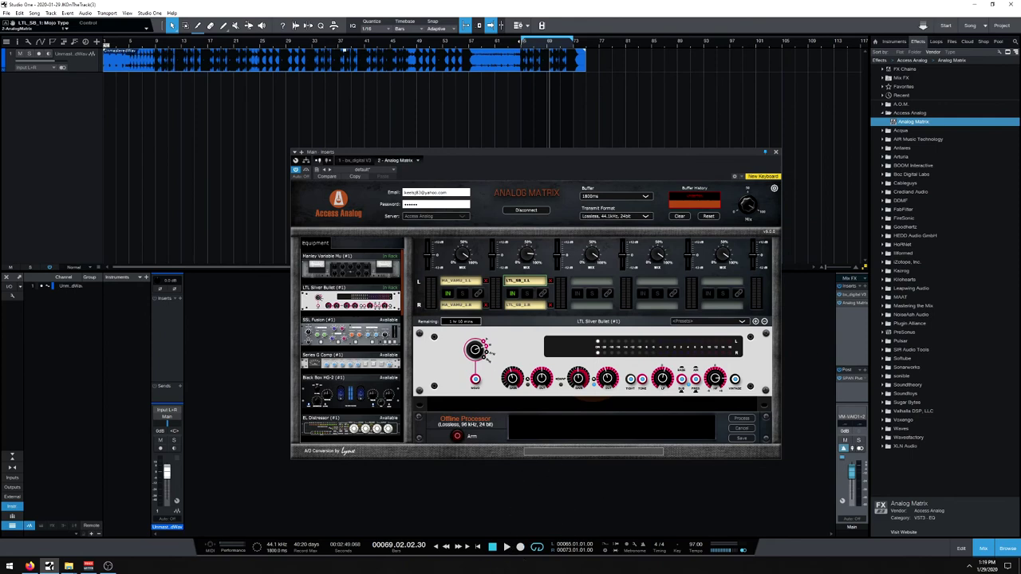
{"action": "left_click_drag", "start_coordinate": [522, 38], "coordinate": [72, 82]}
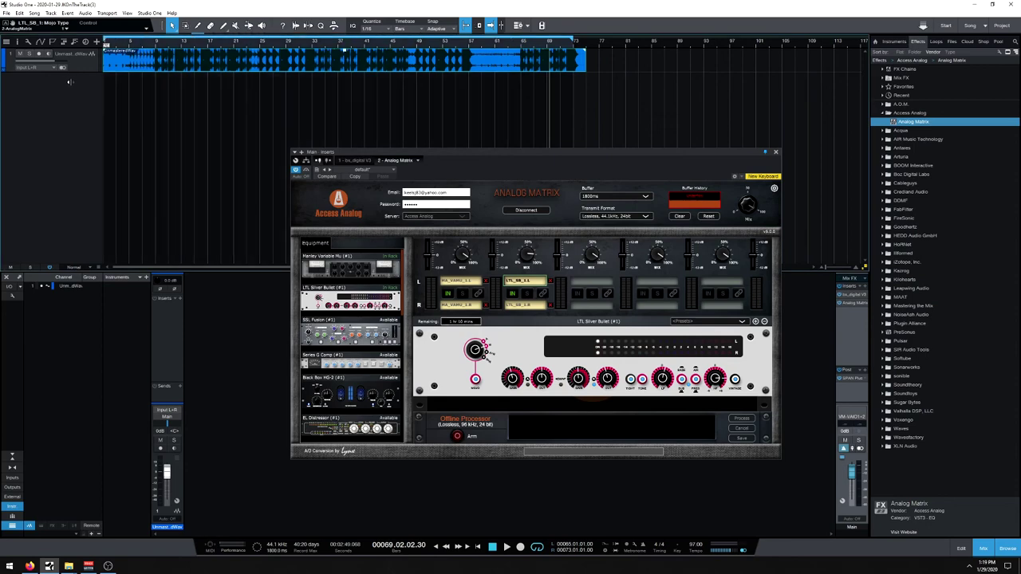
- Extend the loop end to bar 75 and run the whole song from the start through the armed Offline Processor
{"action": "left_click", "coordinate": [576, 38]}
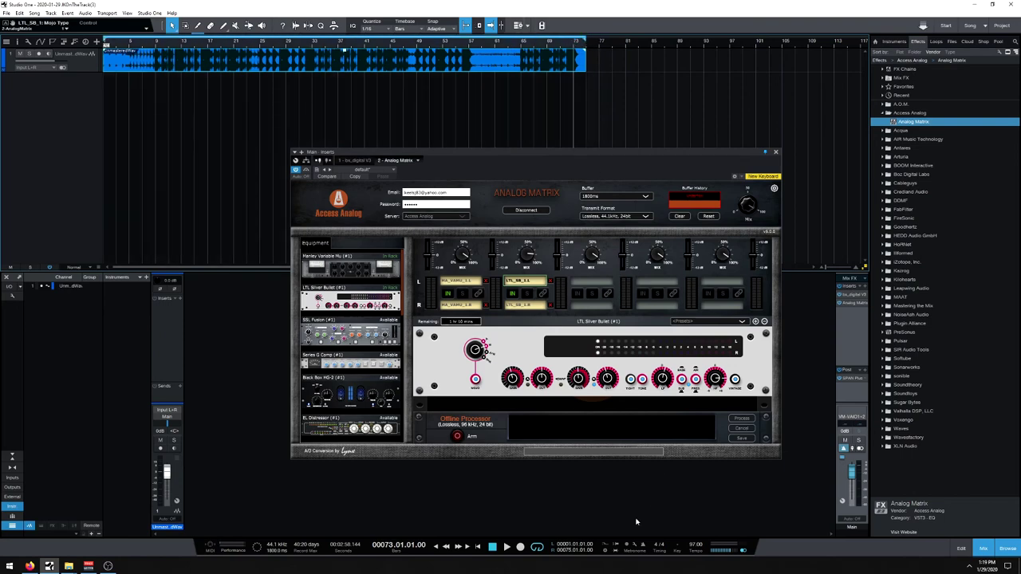
{"action": "left_click", "coordinate": [493, 546]}
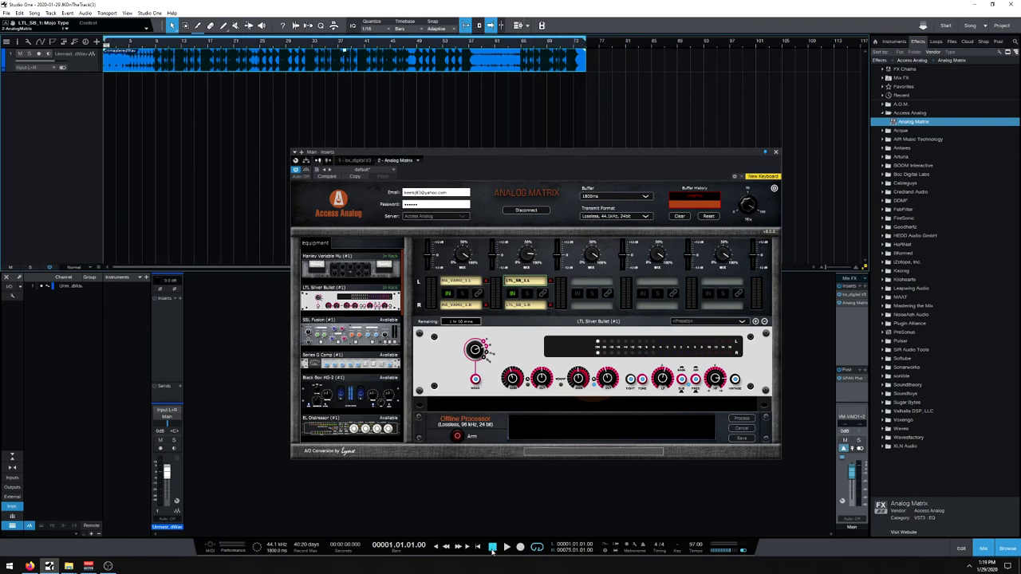
{"action": "left_click", "coordinate": [458, 438]}
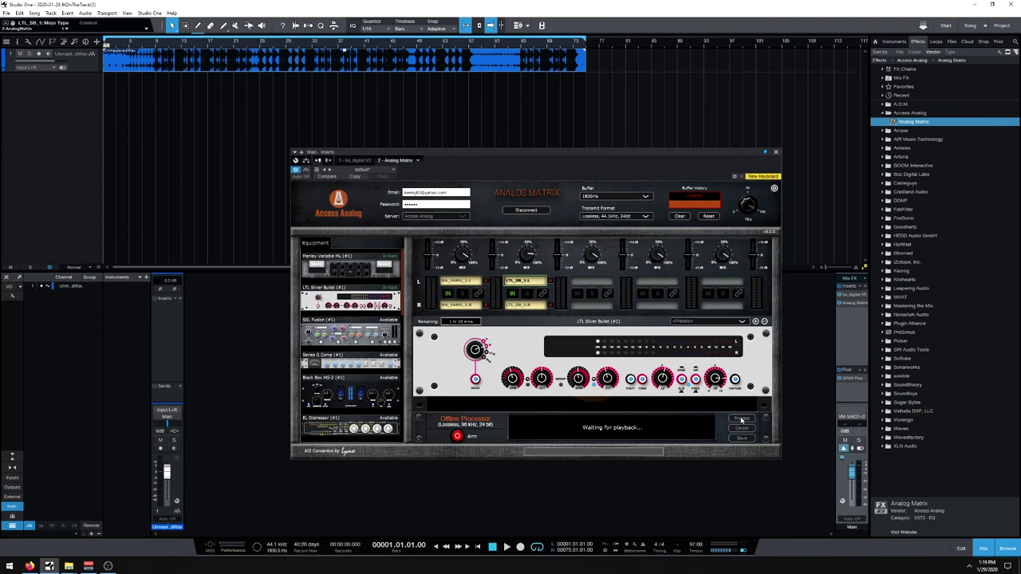
{"action": "left_click", "coordinate": [508, 548]}
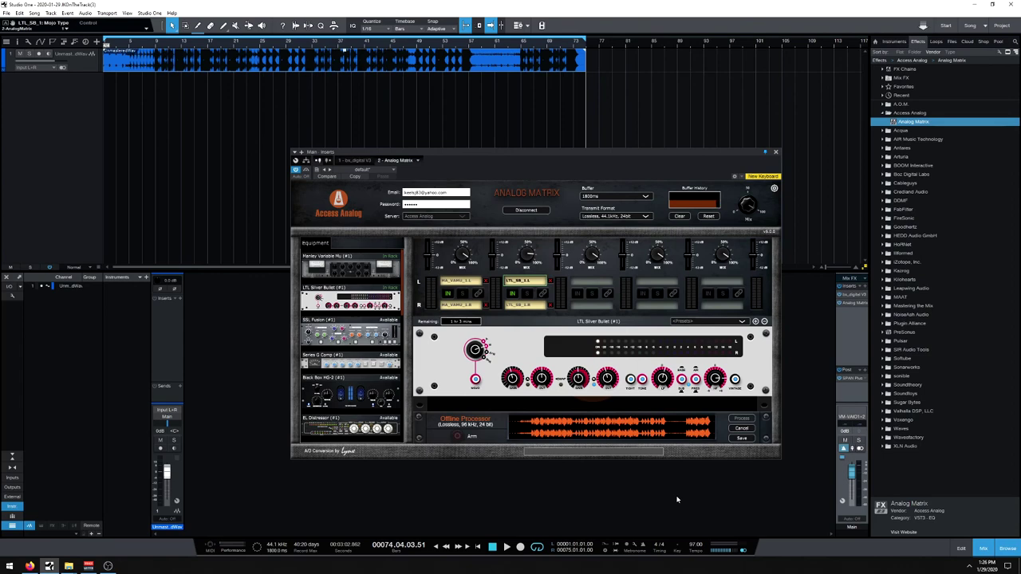
- Save the offline-processed audio as PROCESSED in the Master folder inside the 2020-01-29 JKOnTheTrack project folder
{"action": "left_click", "coordinate": [742, 439]}
{"action": "left_click", "coordinate": [391, 158]}
{"action": "double_click", "coordinate": [350, 221]}
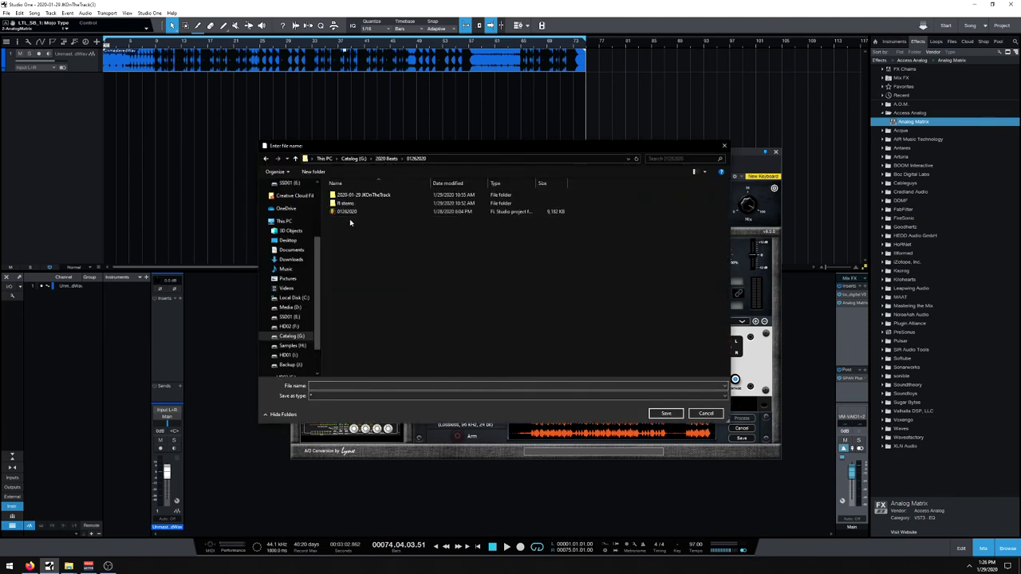
{"action": "double_click", "coordinate": [363, 194]}
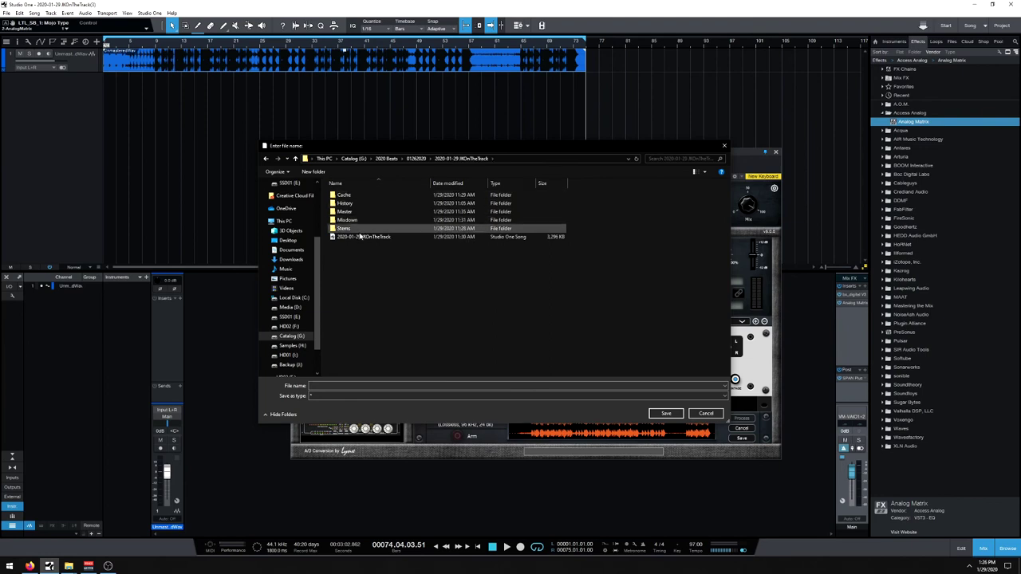
{"action": "double_click", "coordinate": [345, 212]}
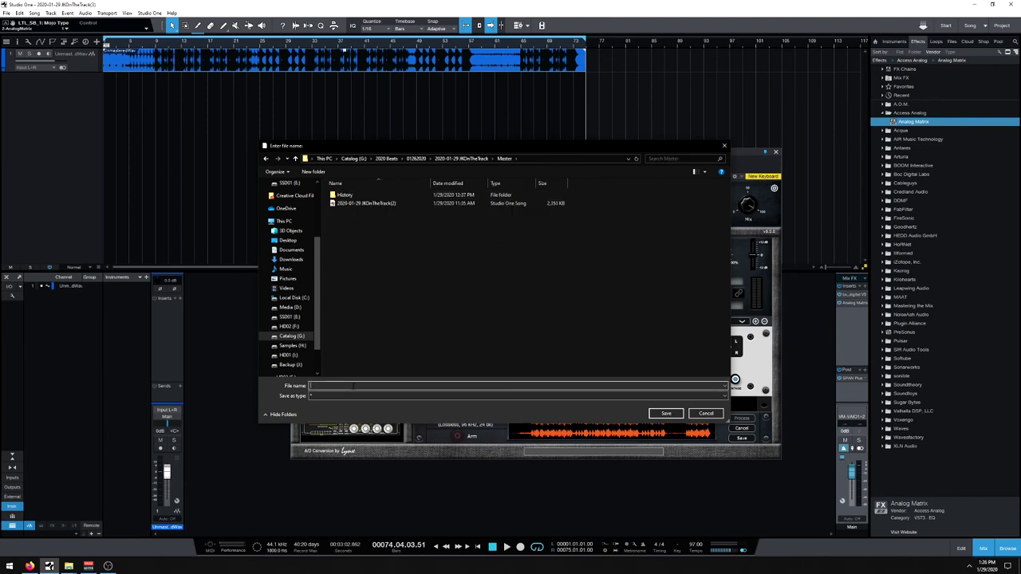
{"action": "left_click", "coordinate": [723, 398]}
{"action": "left_click", "coordinate": [609, 385]}
{"action": "type", "text": "PROC"}
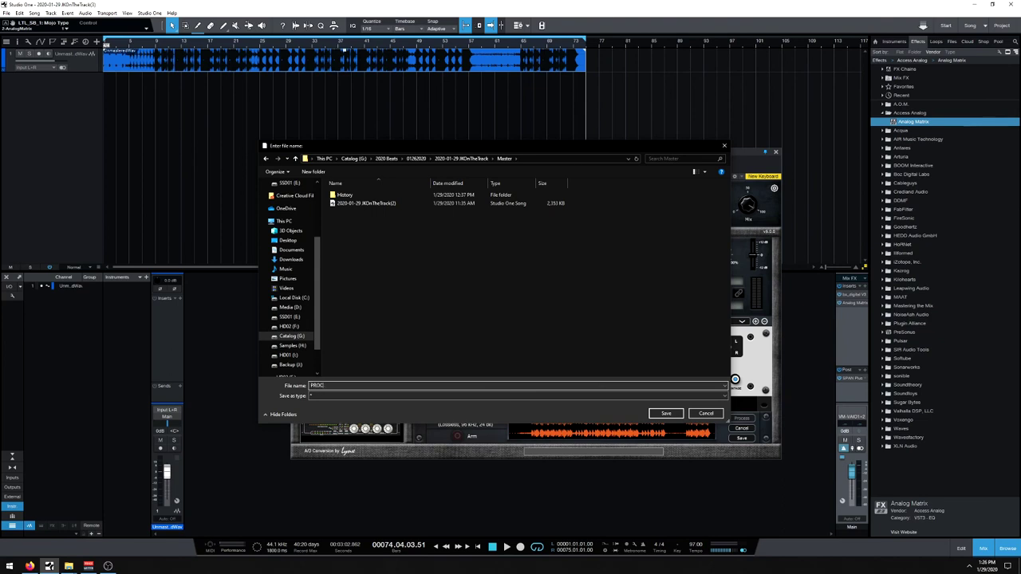
{"action": "type", "text": "ESSED"}
{"action": "key", "text": "Return"}
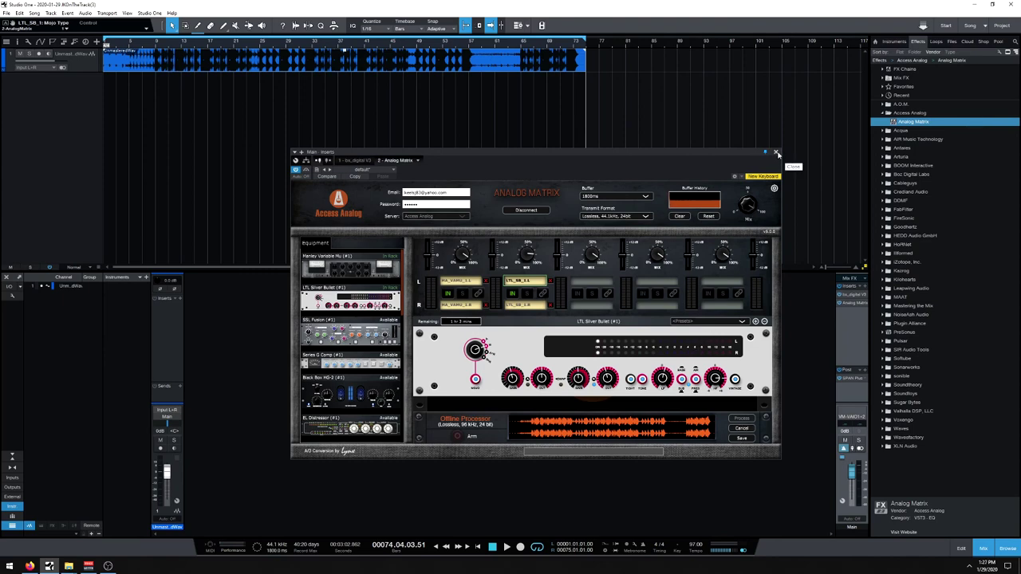
- Close the plugin window and import the PROCESSED file from the Master folder onto a new track at the song start
{"action": "left_click", "coordinate": [778, 153]}
{"action": "mouse_move", "coordinate": [69, 566]}
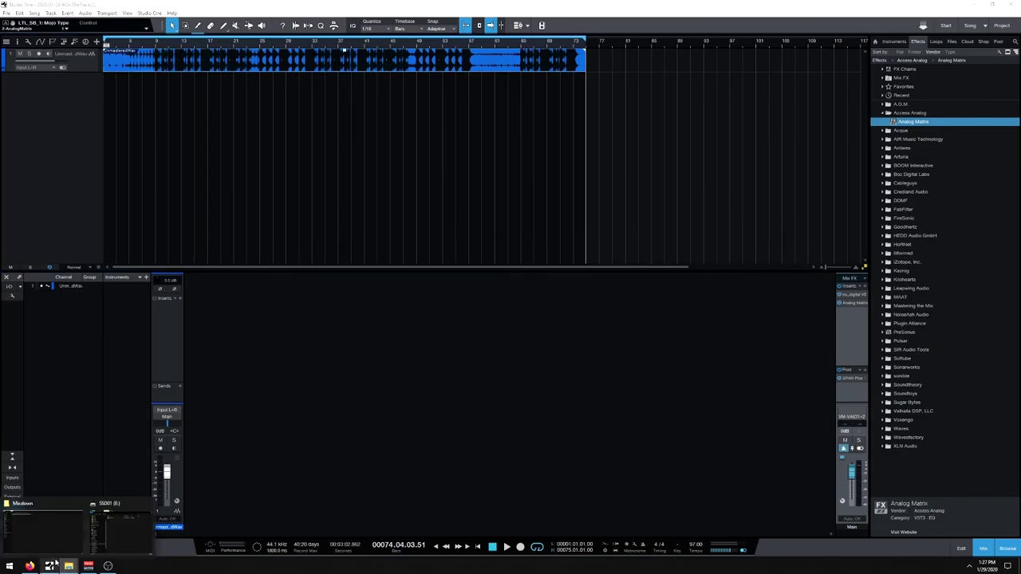
{"action": "left_click", "coordinate": [66, 532]}
{"action": "left_click", "coordinate": [7, 24]}
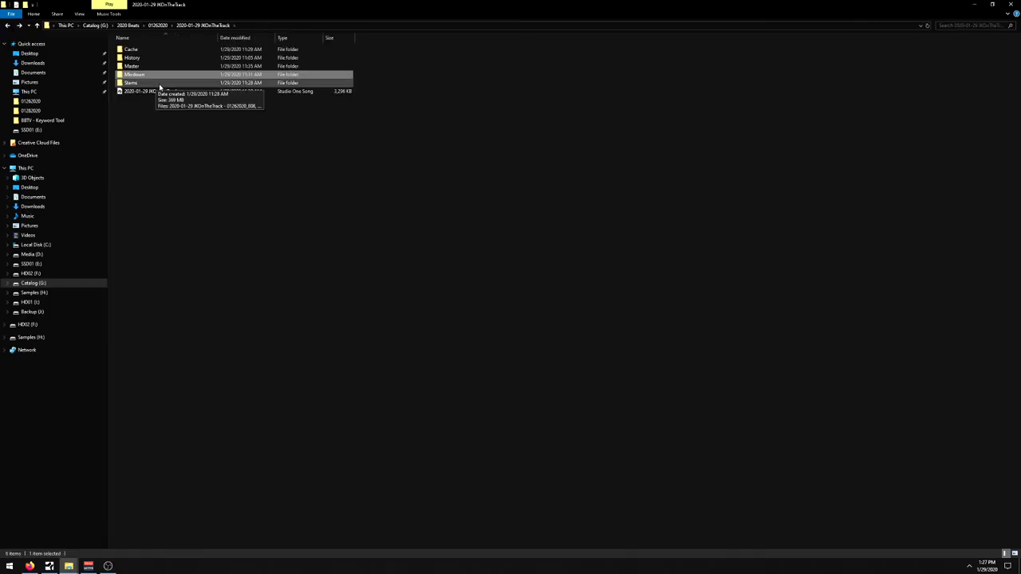
{"action": "double_click", "coordinate": [146, 71]}
{"action": "left_click", "coordinate": [132, 67]}
{"action": "left_click_drag", "start_coordinate": [133, 67], "coordinate": [107, 168]}
- Mute the original unmastered track and remove it from the song
{"action": "key", "text": "Up"}
{"action": "key", "text": "shift+m"}
{"action": "key", "text": "Home"}
{"action": "key", "text": "f"}
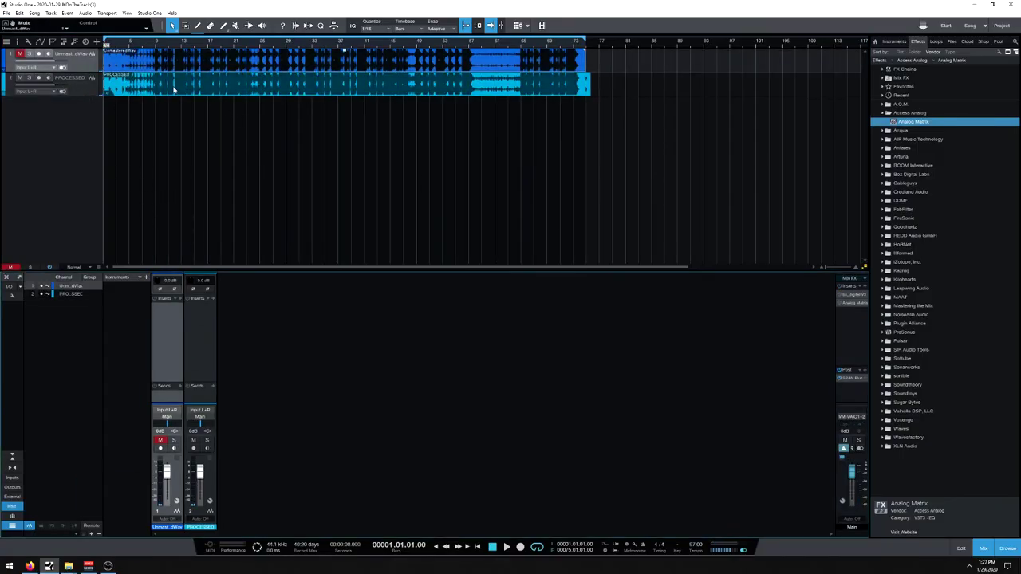
{"action": "right_click", "coordinate": [83, 66]}
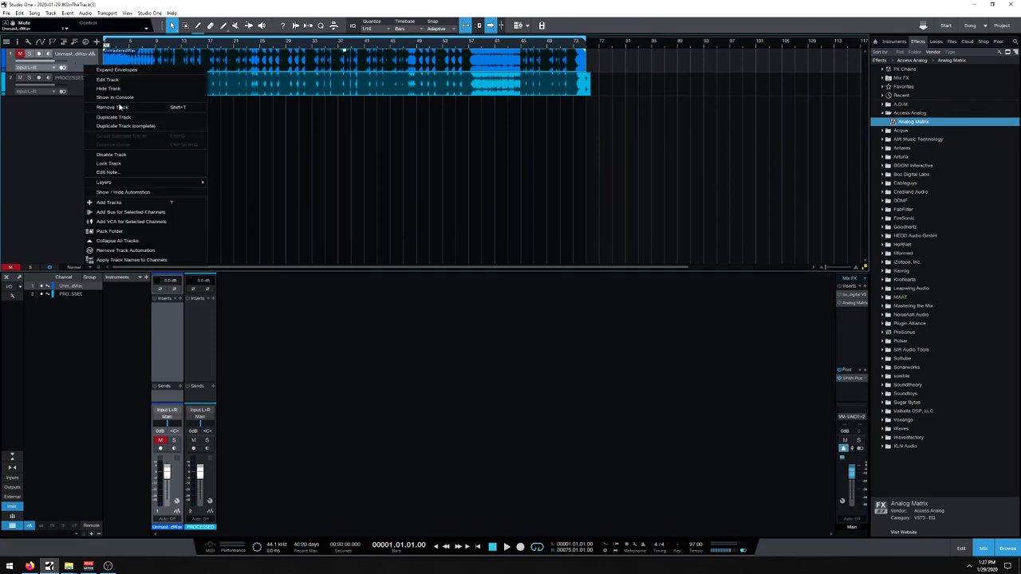
{"action": "left_click", "coordinate": [120, 107]}
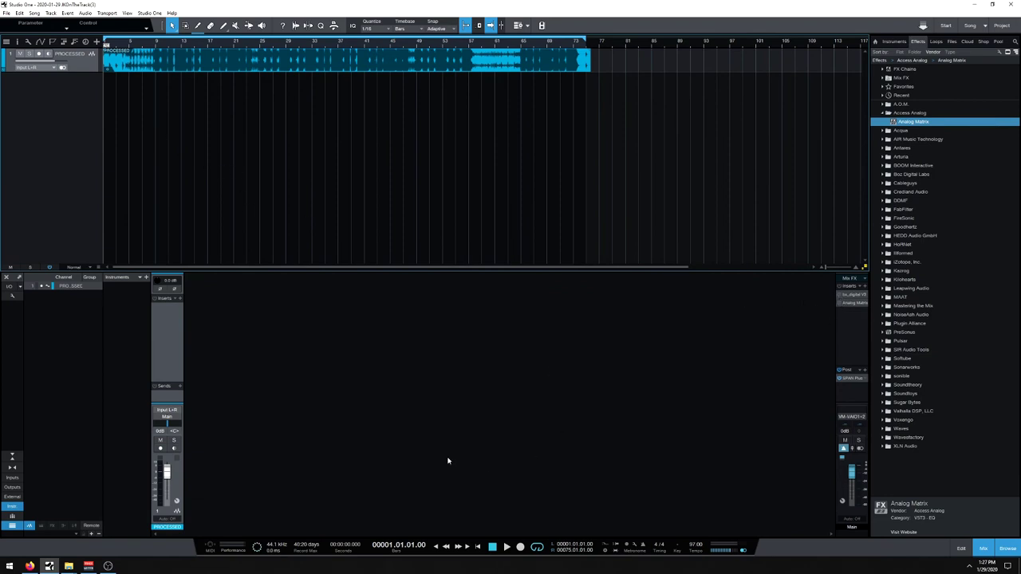
- Play the PROCESSED track looped from bar 65 to bar 73 and check its spectrum in SPAN Plus on the Main output
{"action": "left_click", "coordinate": [506, 546]}
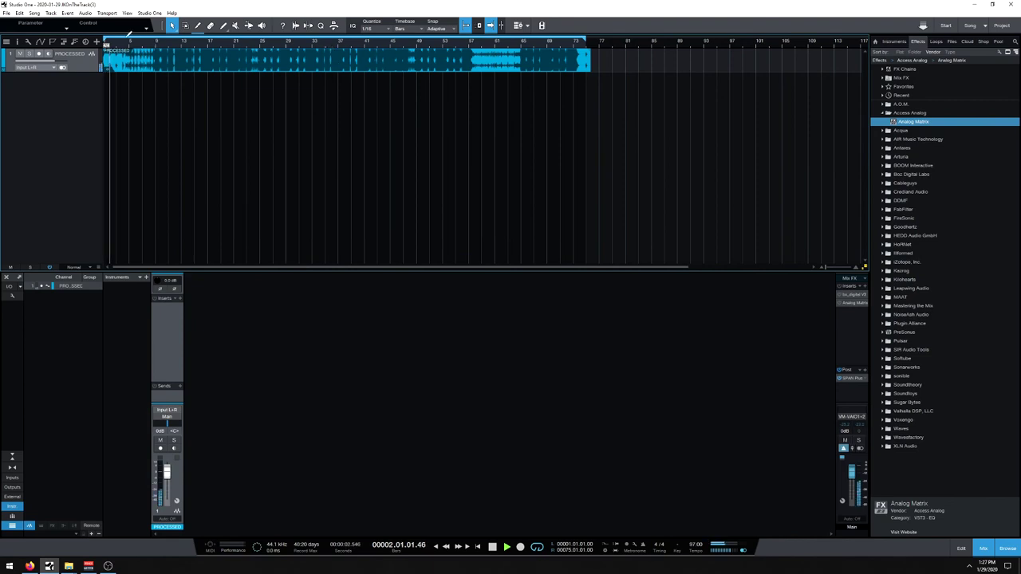
{"action": "key", "text": "f"}
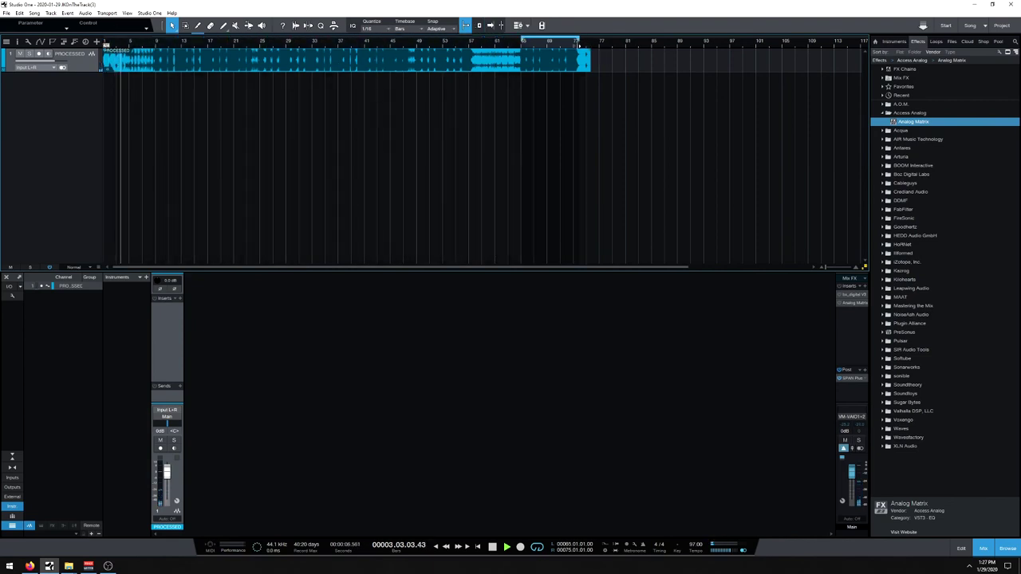
{"action": "left_click", "coordinate": [523, 46]}
{"action": "key", "text": "f"}
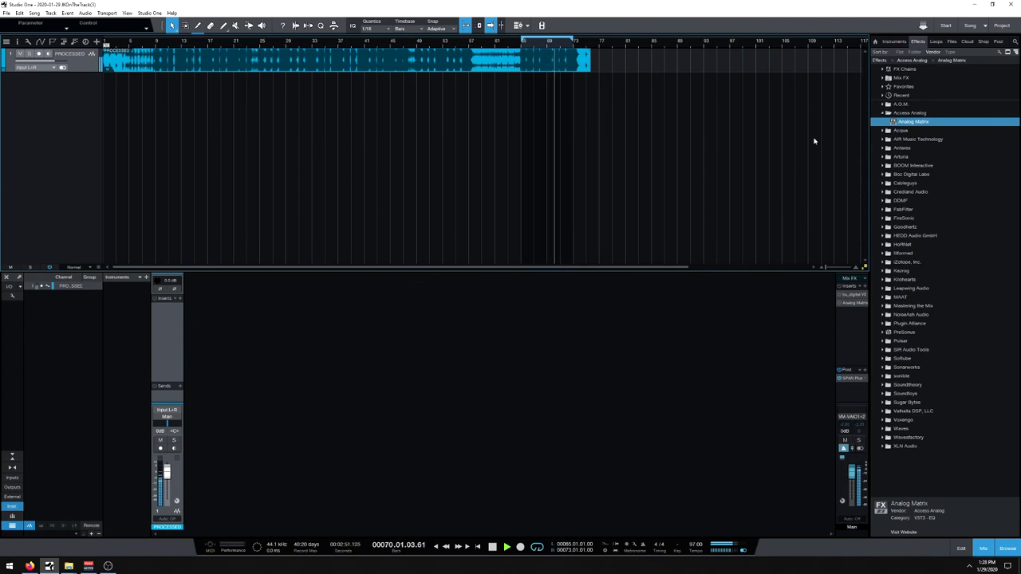
{"action": "left_click", "coordinate": [850, 378]}
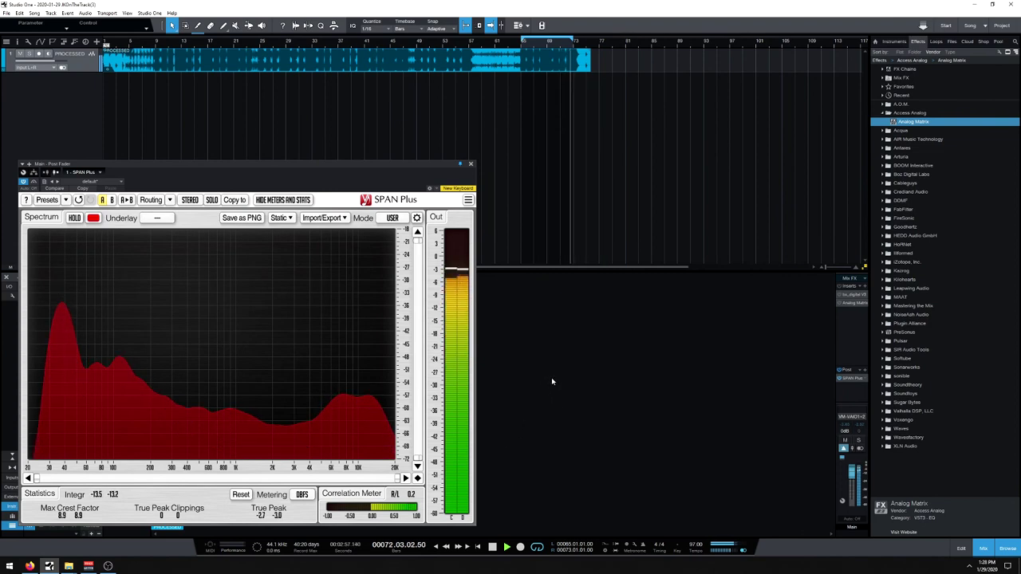
{"action": "left_click", "coordinate": [470, 164]}
- Stop playback and extend the loop range from bar 1 to bar 76 to cover the whole PROCESSED track
{"action": "left_click", "coordinate": [493, 547]}
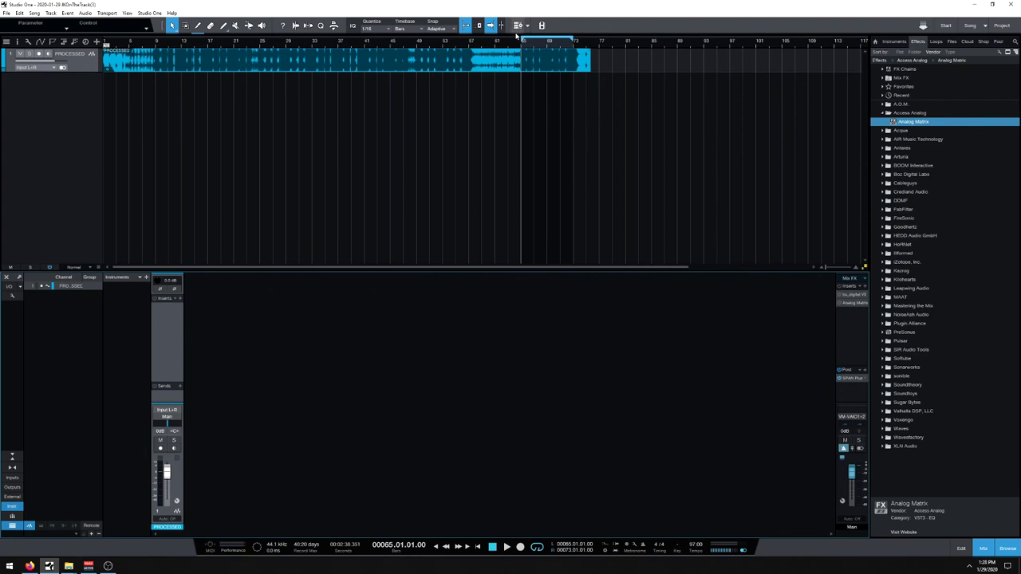
{"action": "left_click_drag", "start_coordinate": [523, 38], "coordinate": [64, 44]}
{"action": "left_click_drag", "start_coordinate": [574, 38], "coordinate": [591, 39]}
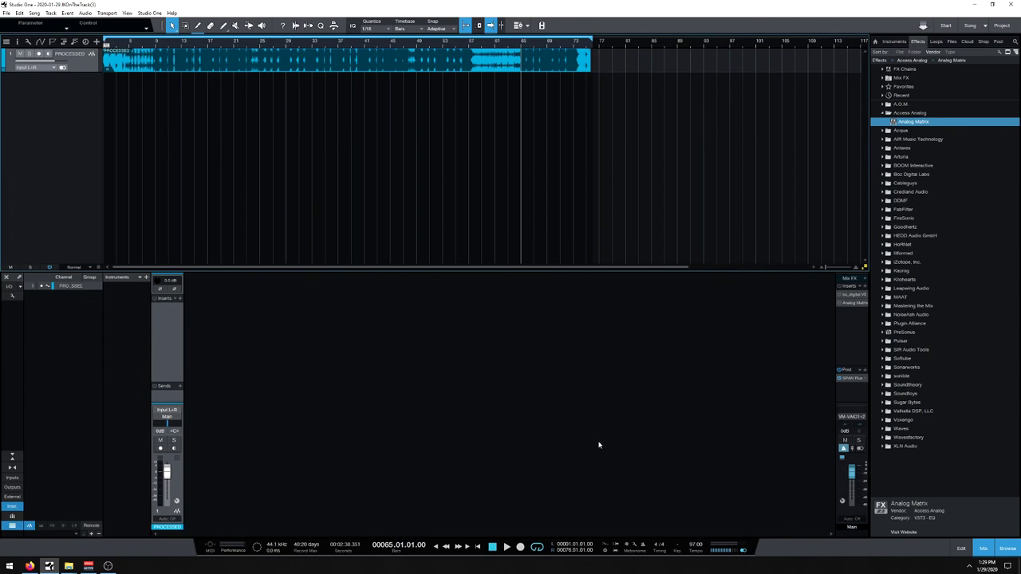
- Switch to Firefox to view Access Analog's Reserve page and the account's reservations, and return to Studio One
{"action": "left_click", "coordinate": [29, 565]}
{"action": "left_click", "coordinate": [479, 69]}
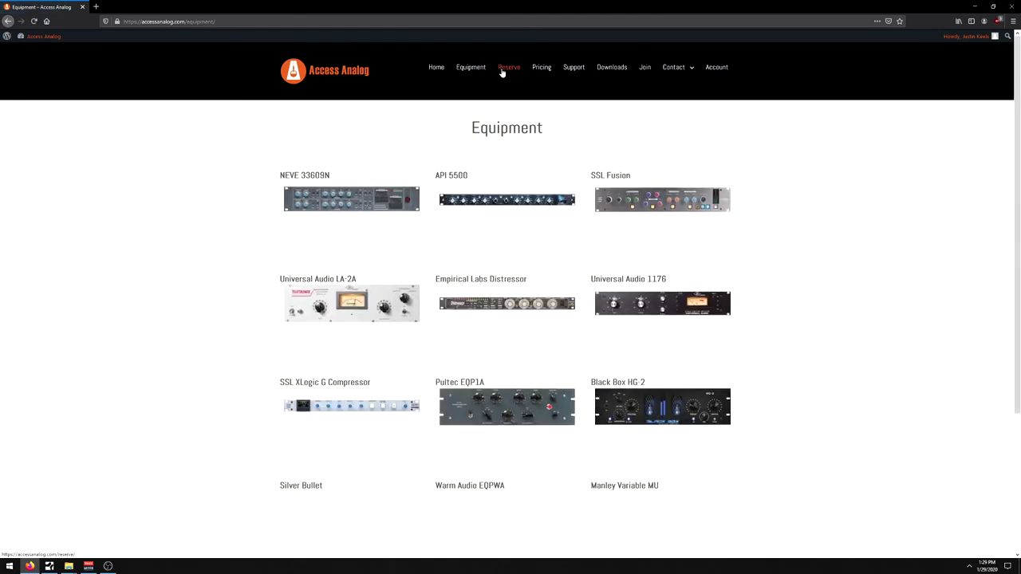
{"action": "left_click", "coordinate": [501, 69]}
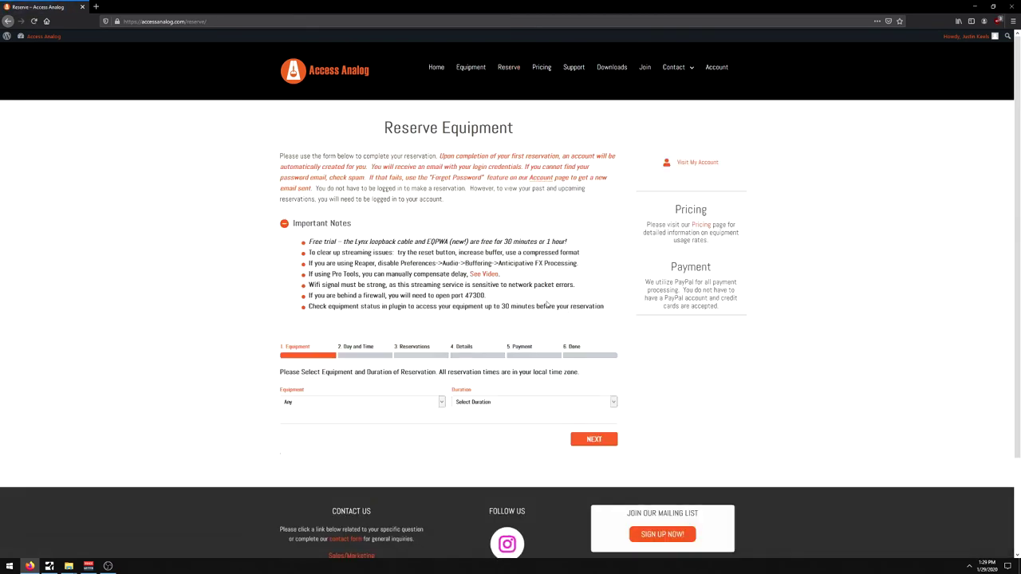
{"action": "left_click", "coordinate": [711, 71]}
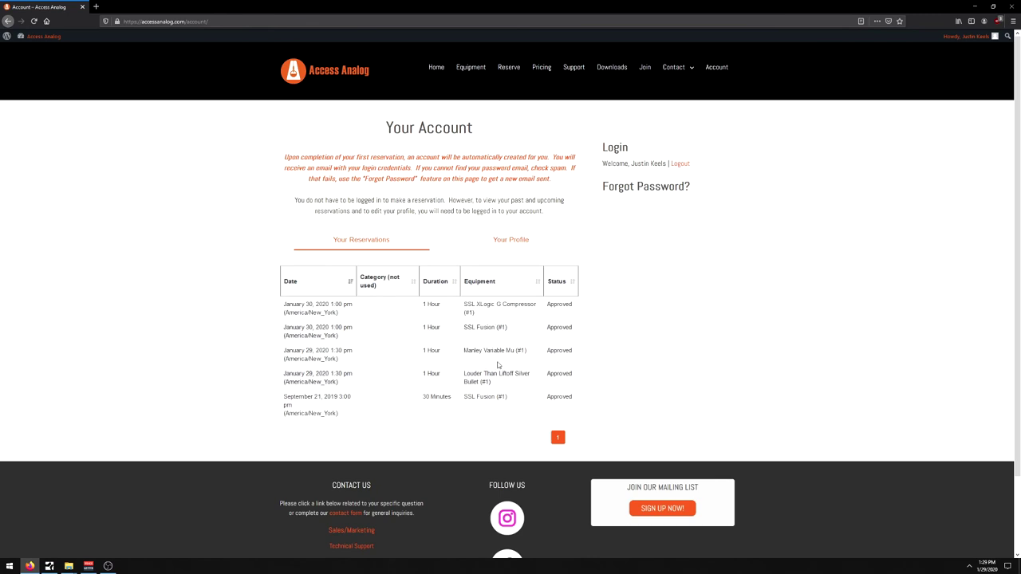
{"action": "left_click", "coordinate": [48, 565]}
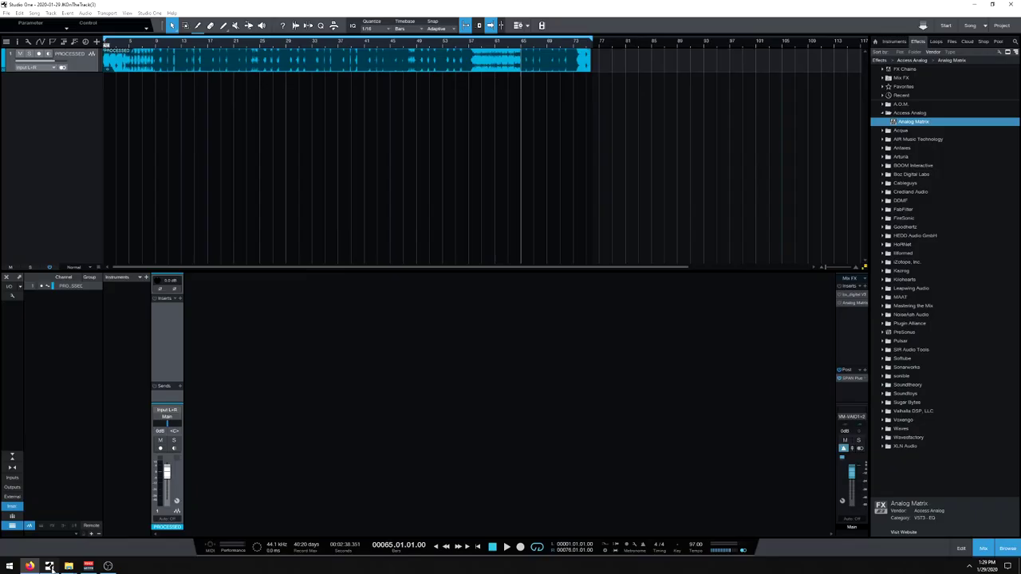